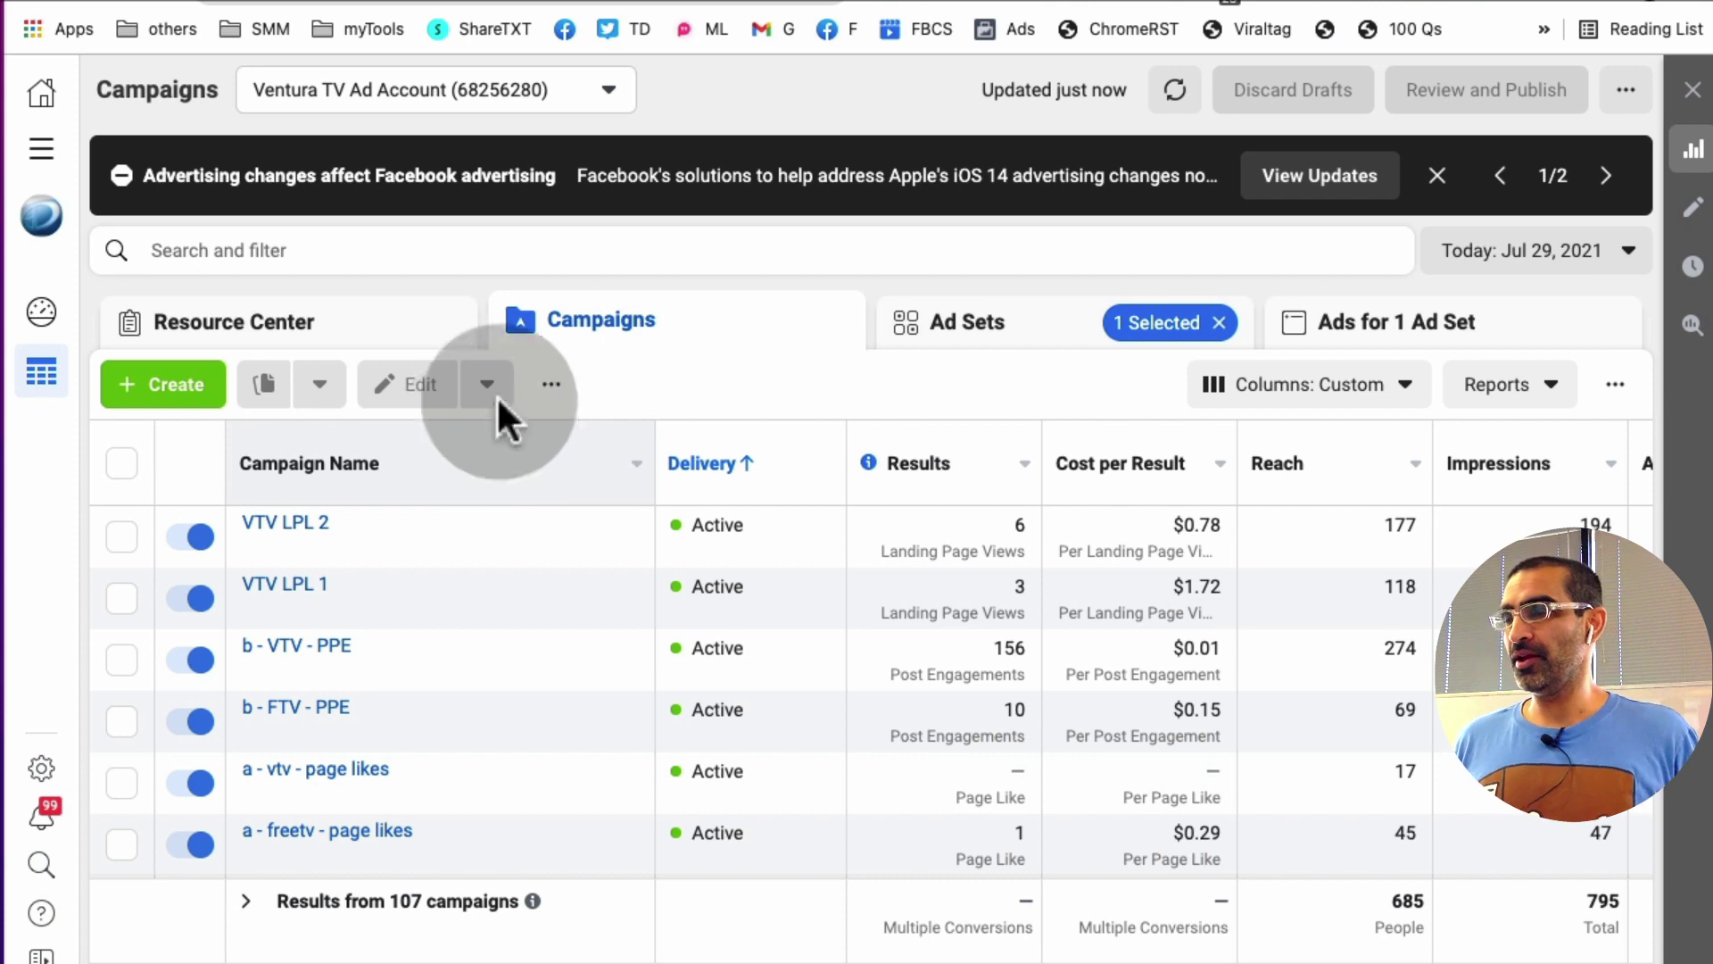
Create a new campaign and choose Traffic under Consideration as its objective.
{"action": "left_click", "coordinate": [163, 384]}
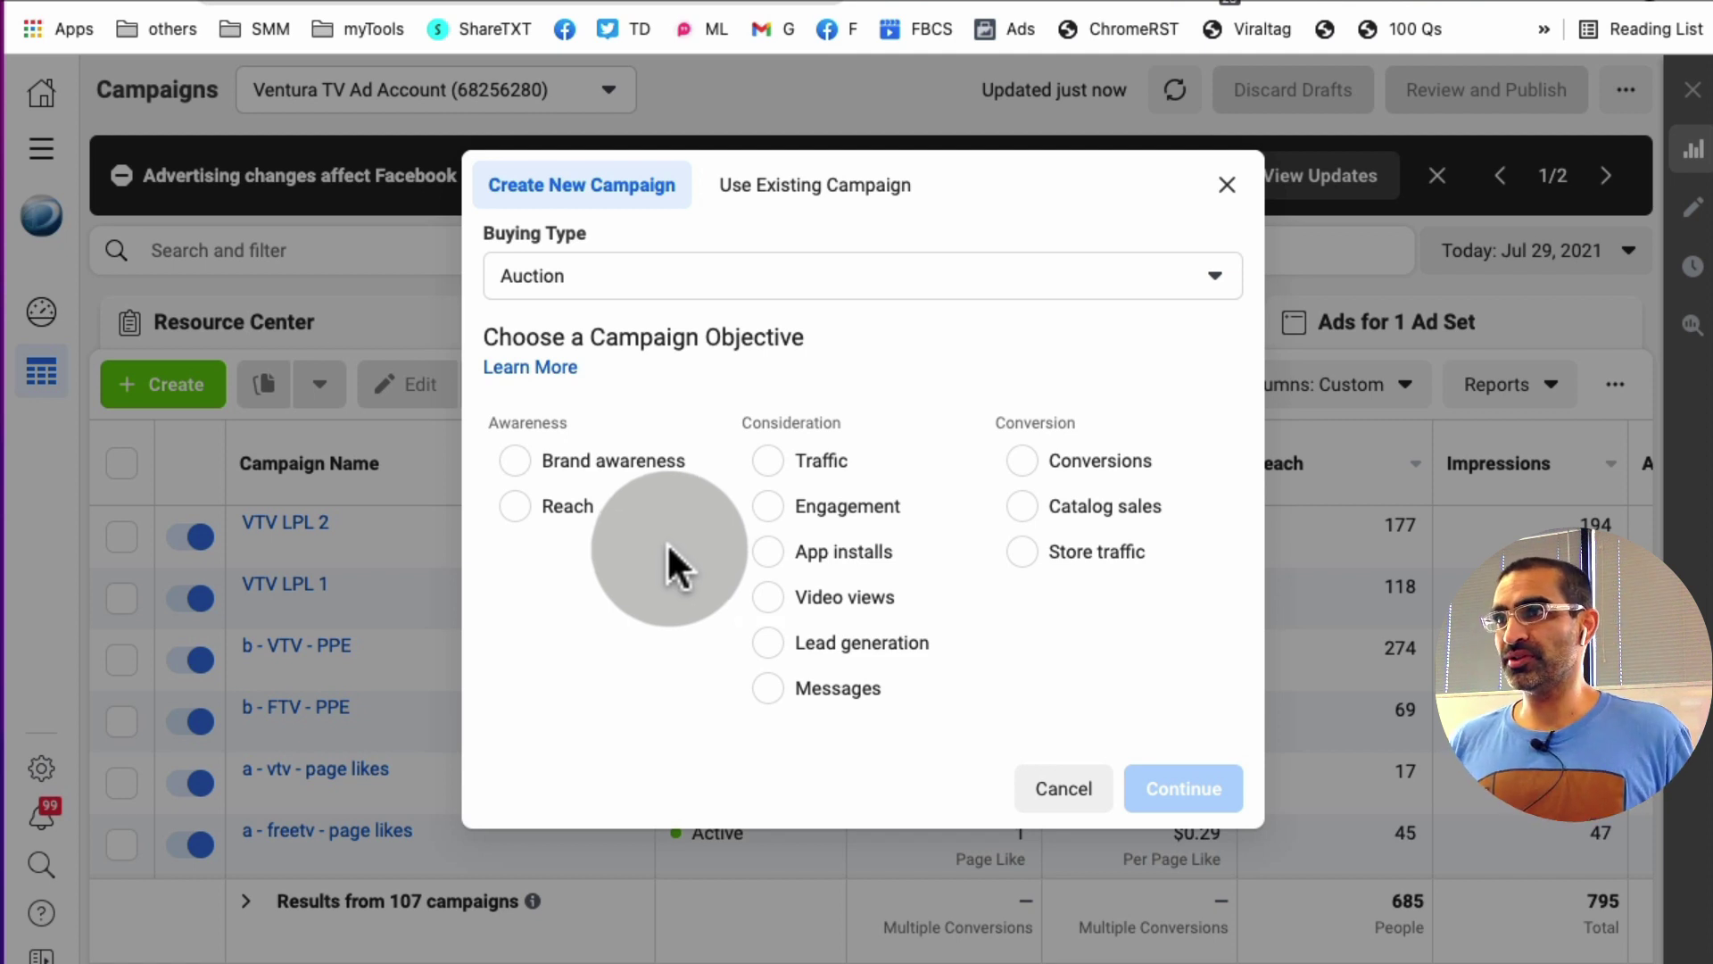
{"action": "left_click", "coordinate": [774, 461]}
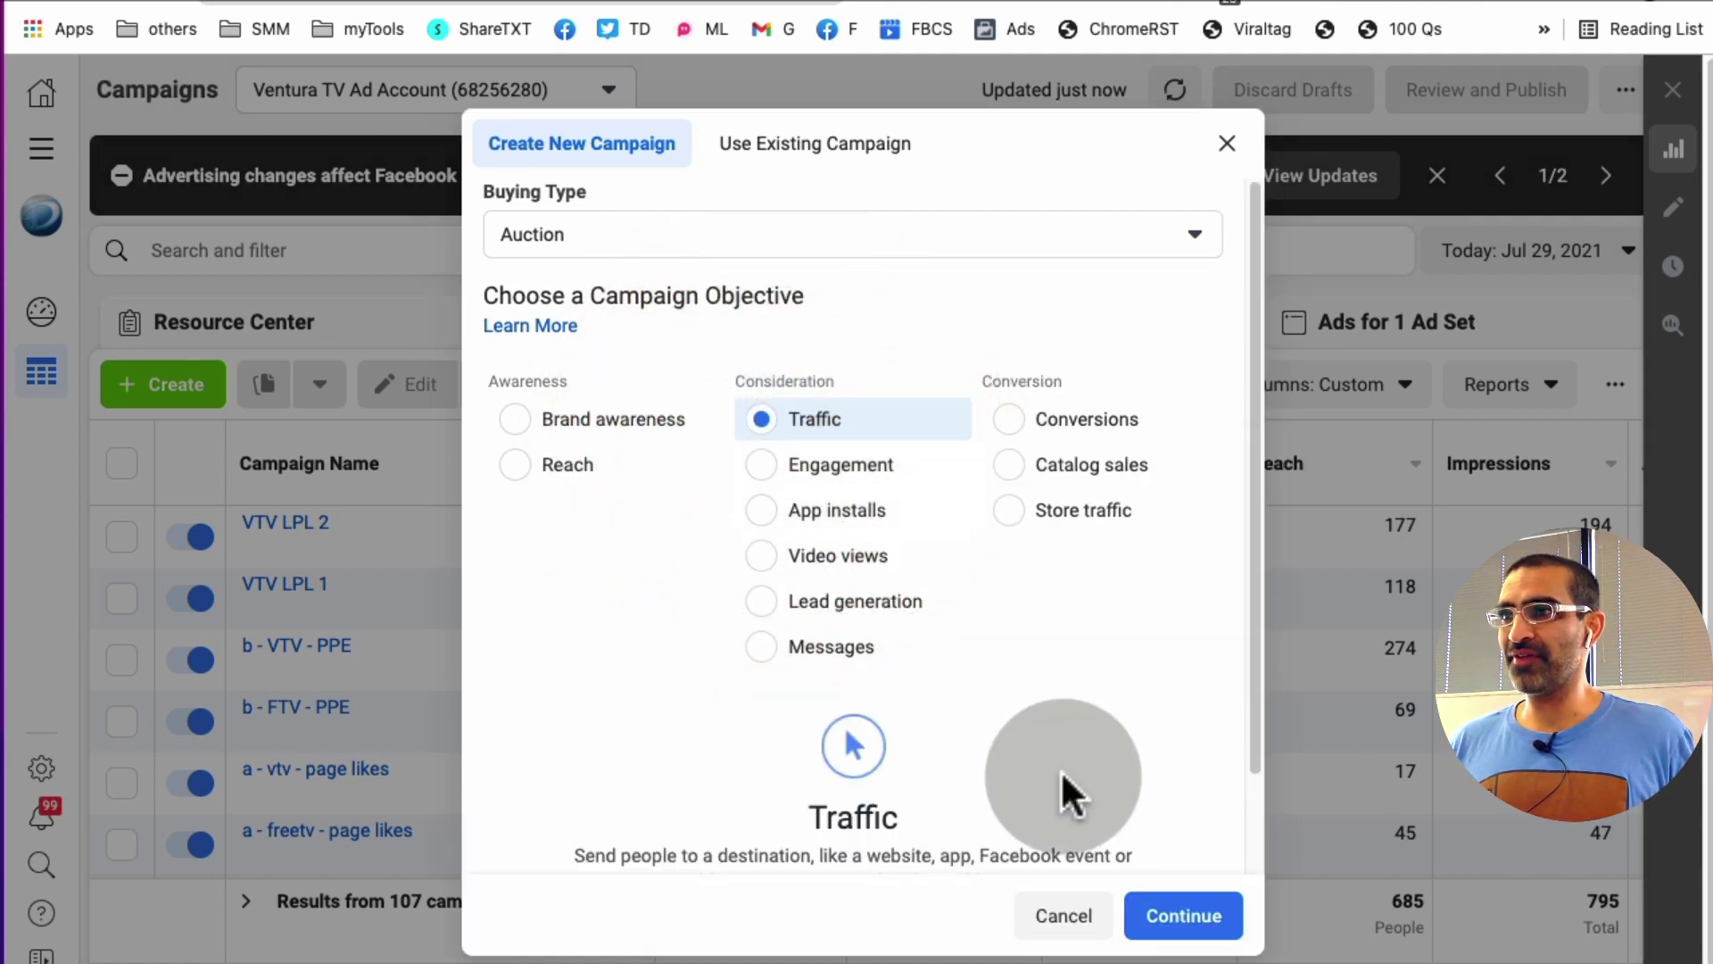
{"action": "scroll", "coordinate": [1059, 773], "scroll_direction": "down", "scroll_amount": 2}
Confirm the Traffic campaign and edit its name to 'Test New Campaign'.
{"action": "left_click", "coordinate": [1184, 915]}
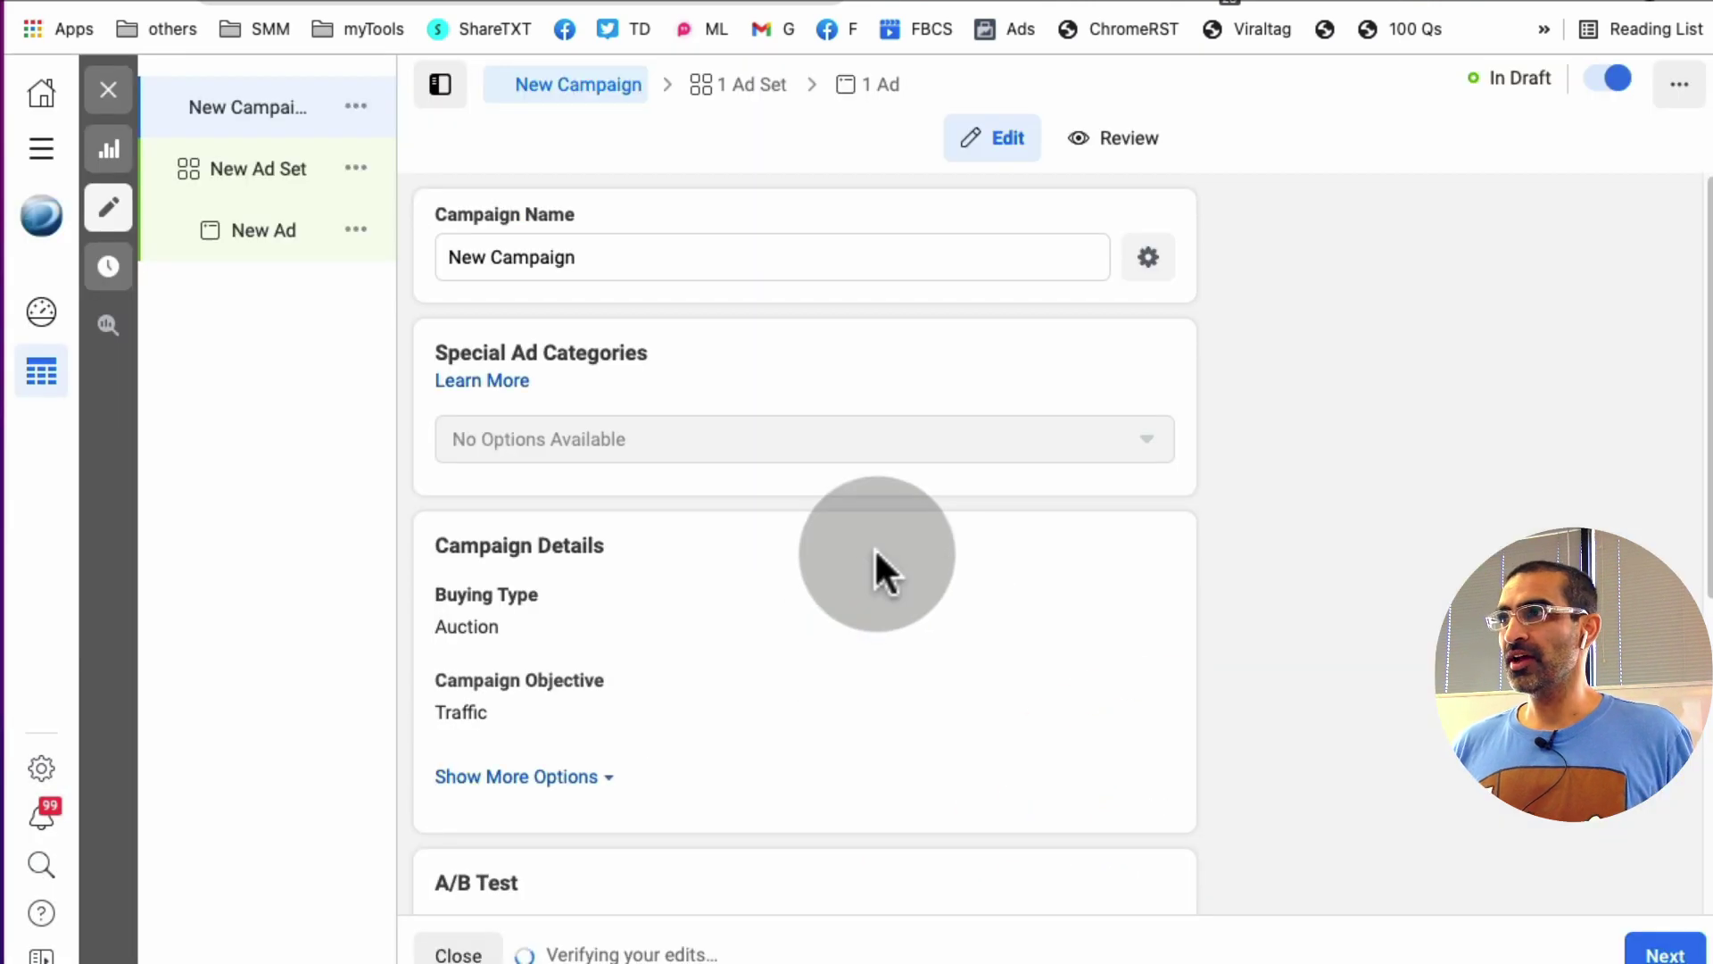
{"action": "left_click", "coordinate": [640, 257]}
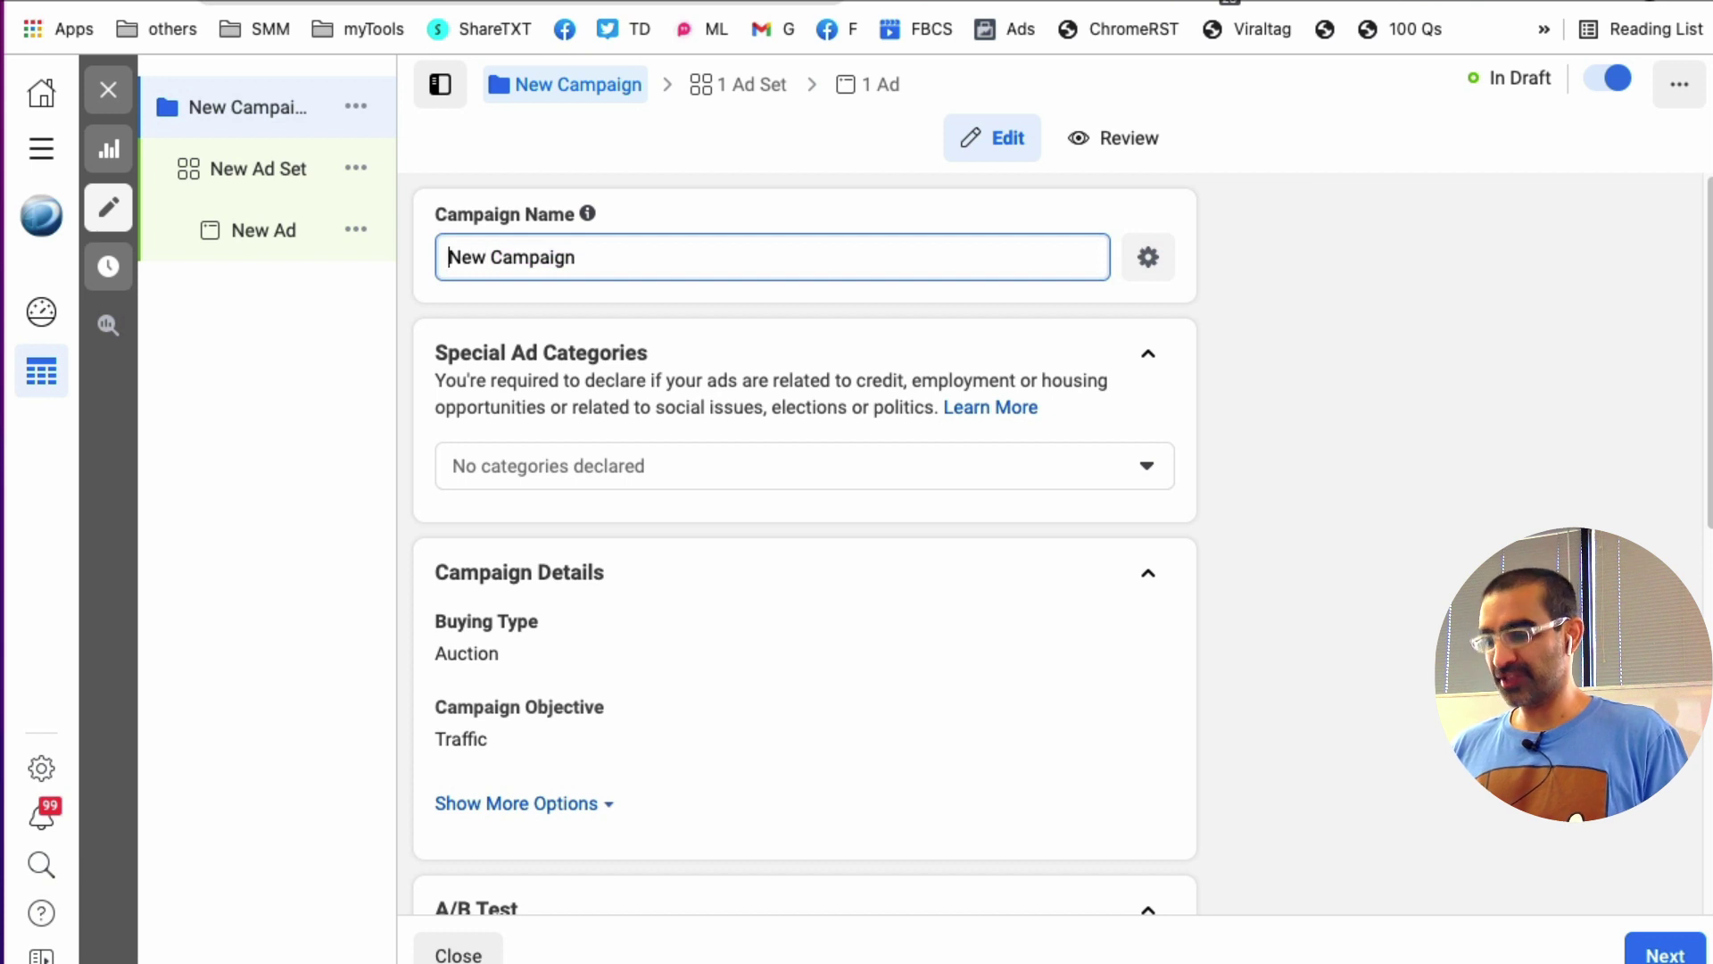
{"action": "type", "text": "Tet"}
{"action": "key", "text": "BackSpace"}
{"action": "type", "text": "st"}
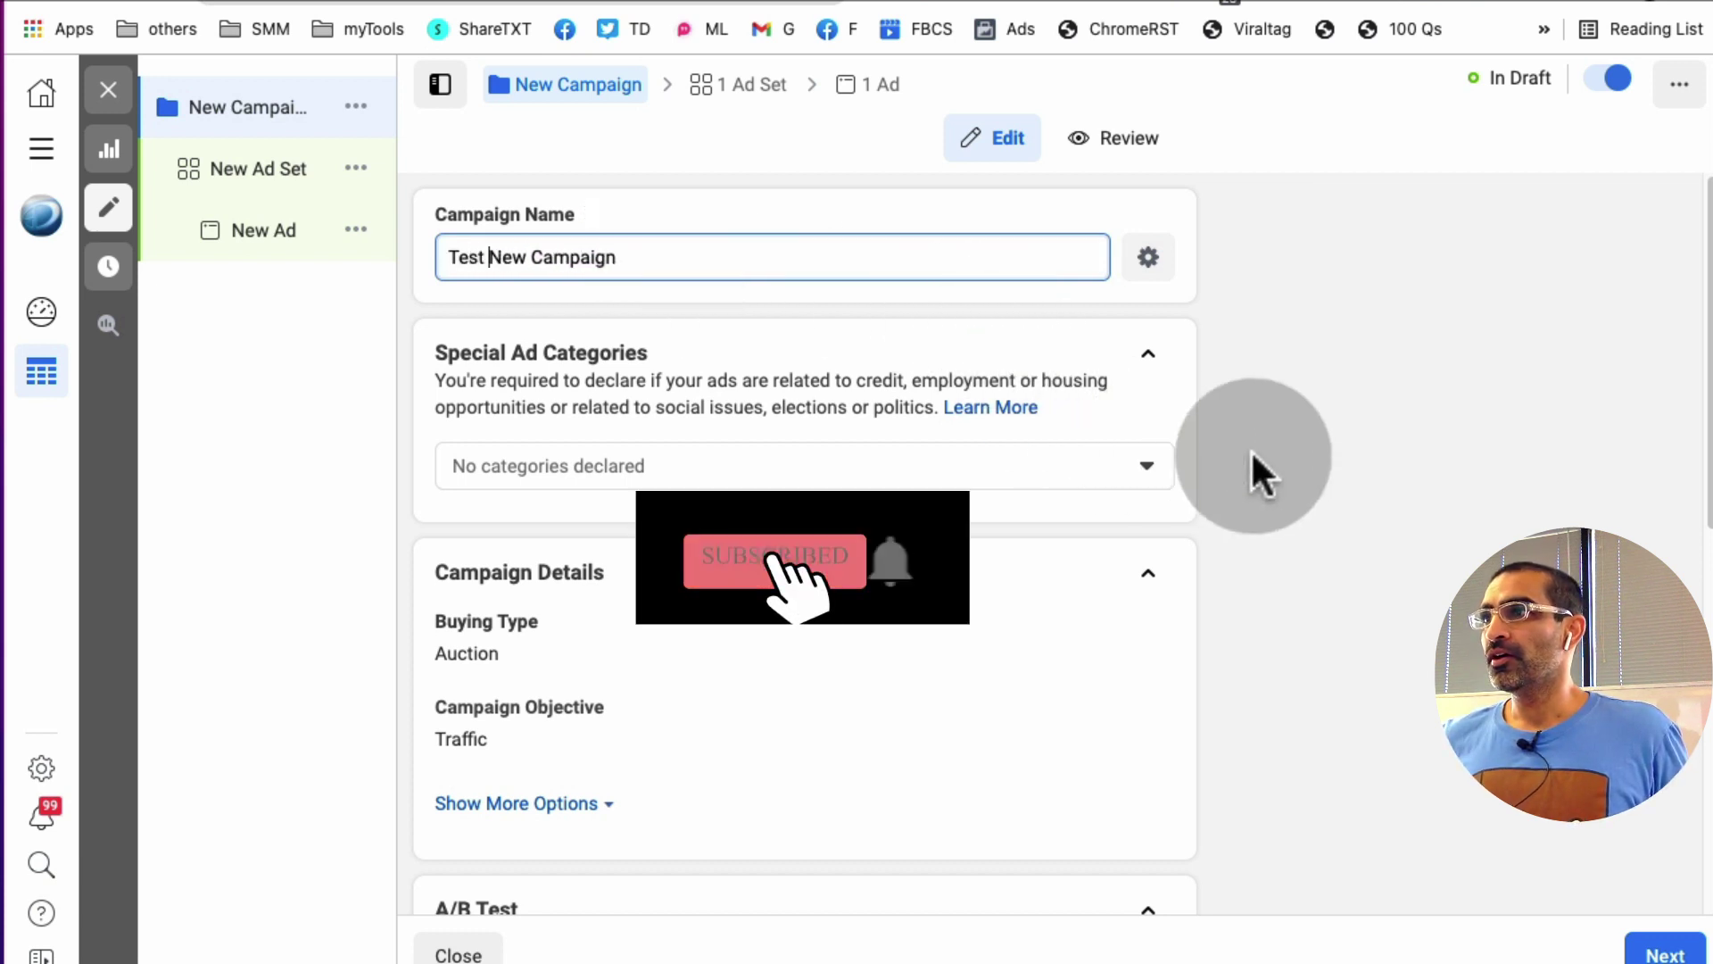
{"action": "scroll", "coordinate": [1246, 457], "scroll_direction": "down", "scroll_amount": 3}
{"action": "scroll", "coordinate": [1246, 456], "scroll_direction": "down", "scroll_amount": 4}
{"action": "scroll", "coordinate": [1247, 457], "scroll_direction": "down", "scroll_amount": 4}
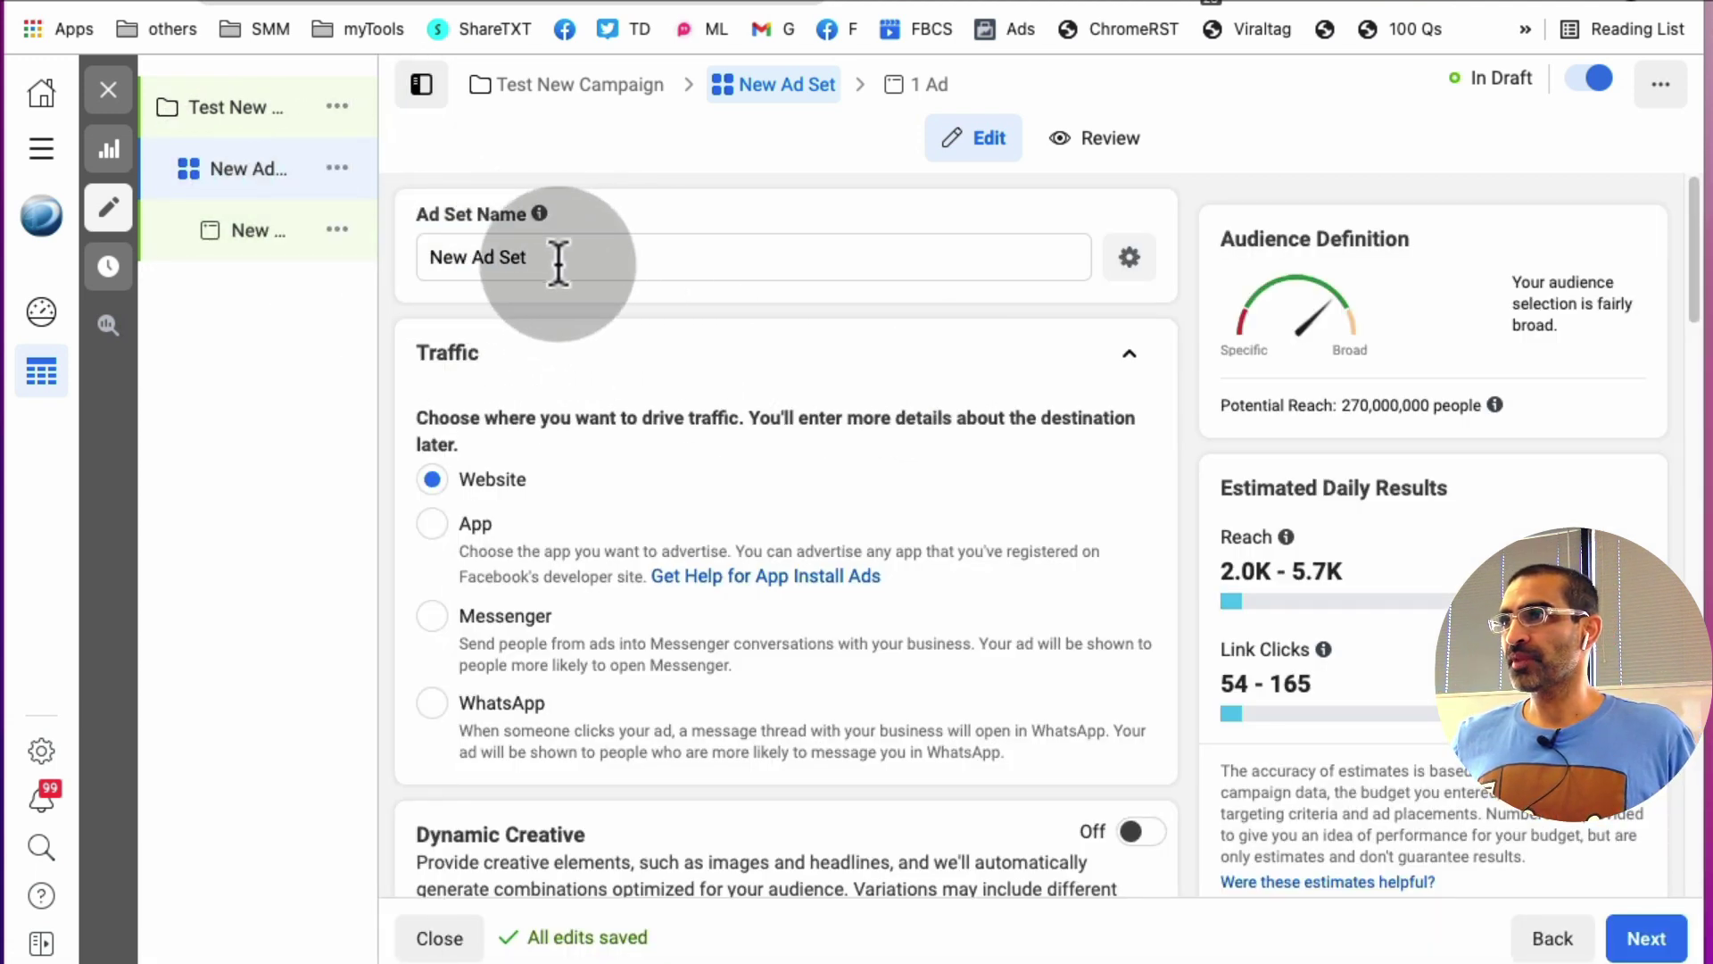
{"action": "scroll", "coordinate": [665, 373], "scroll_direction": "down", "scroll_amount": 1}
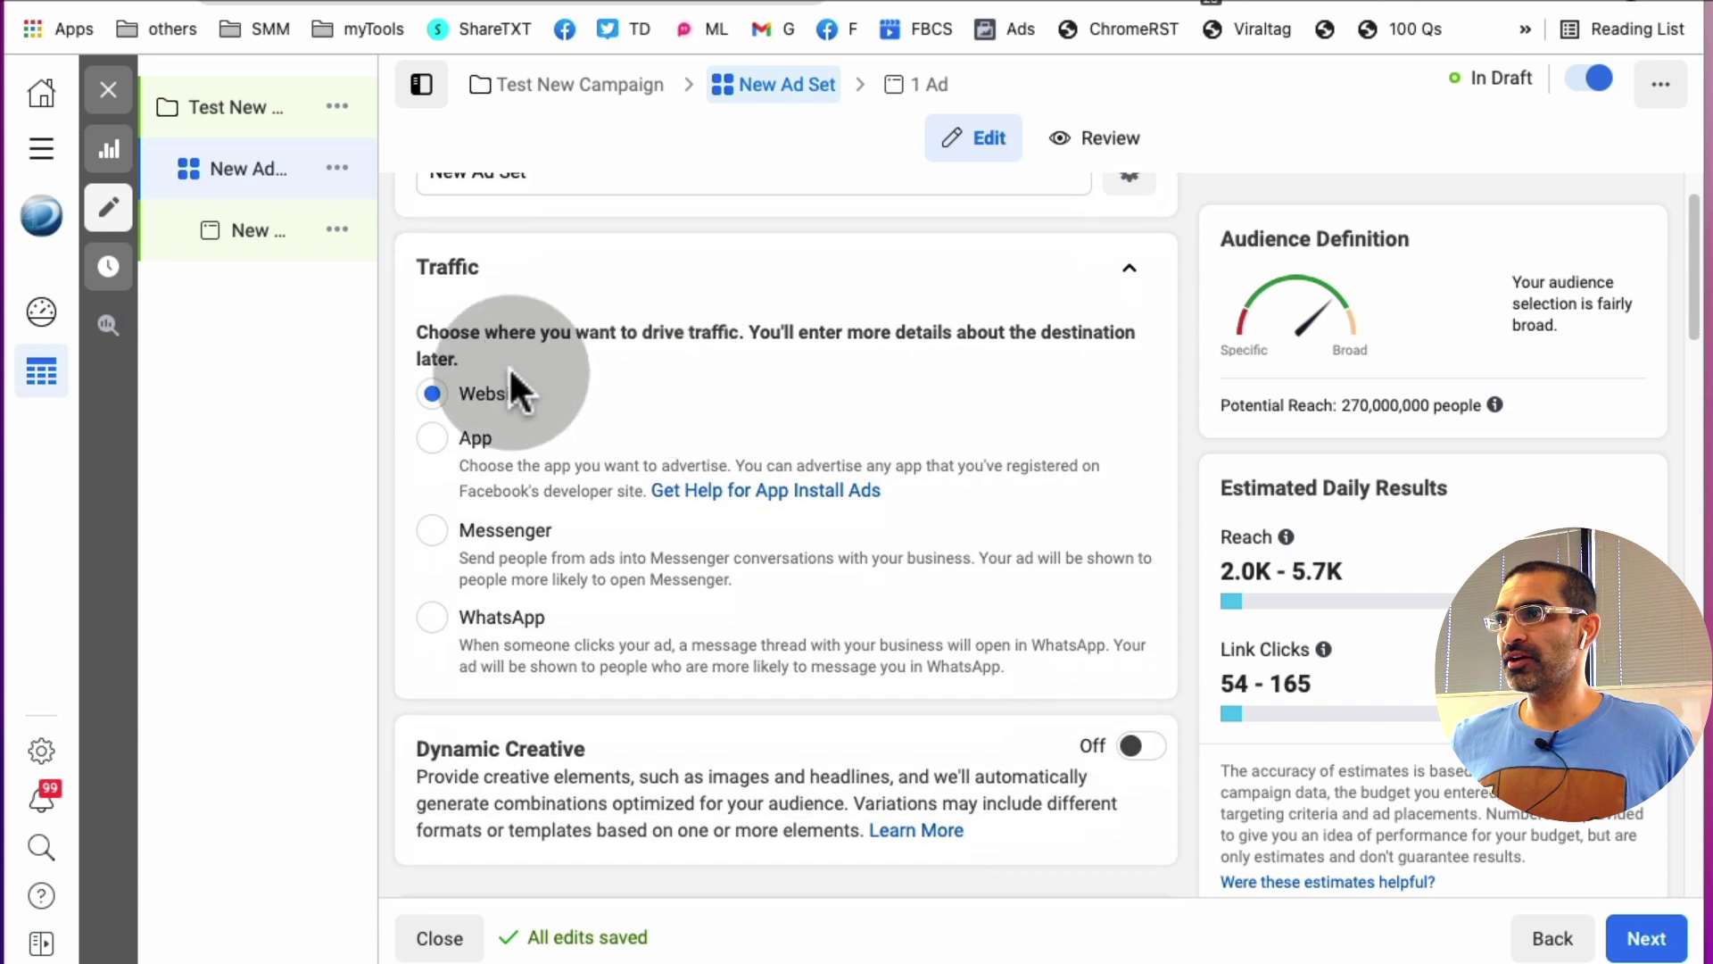
{"action": "scroll", "coordinate": [737, 373], "scroll_direction": "down", "scroll_amount": 4}
{"action": "scroll", "coordinate": [737, 374], "scroll_direction": "down", "scroll_amount": 3}
{"action": "scroll", "coordinate": [736, 374], "scroll_direction": "down", "scroll_amount": 2}
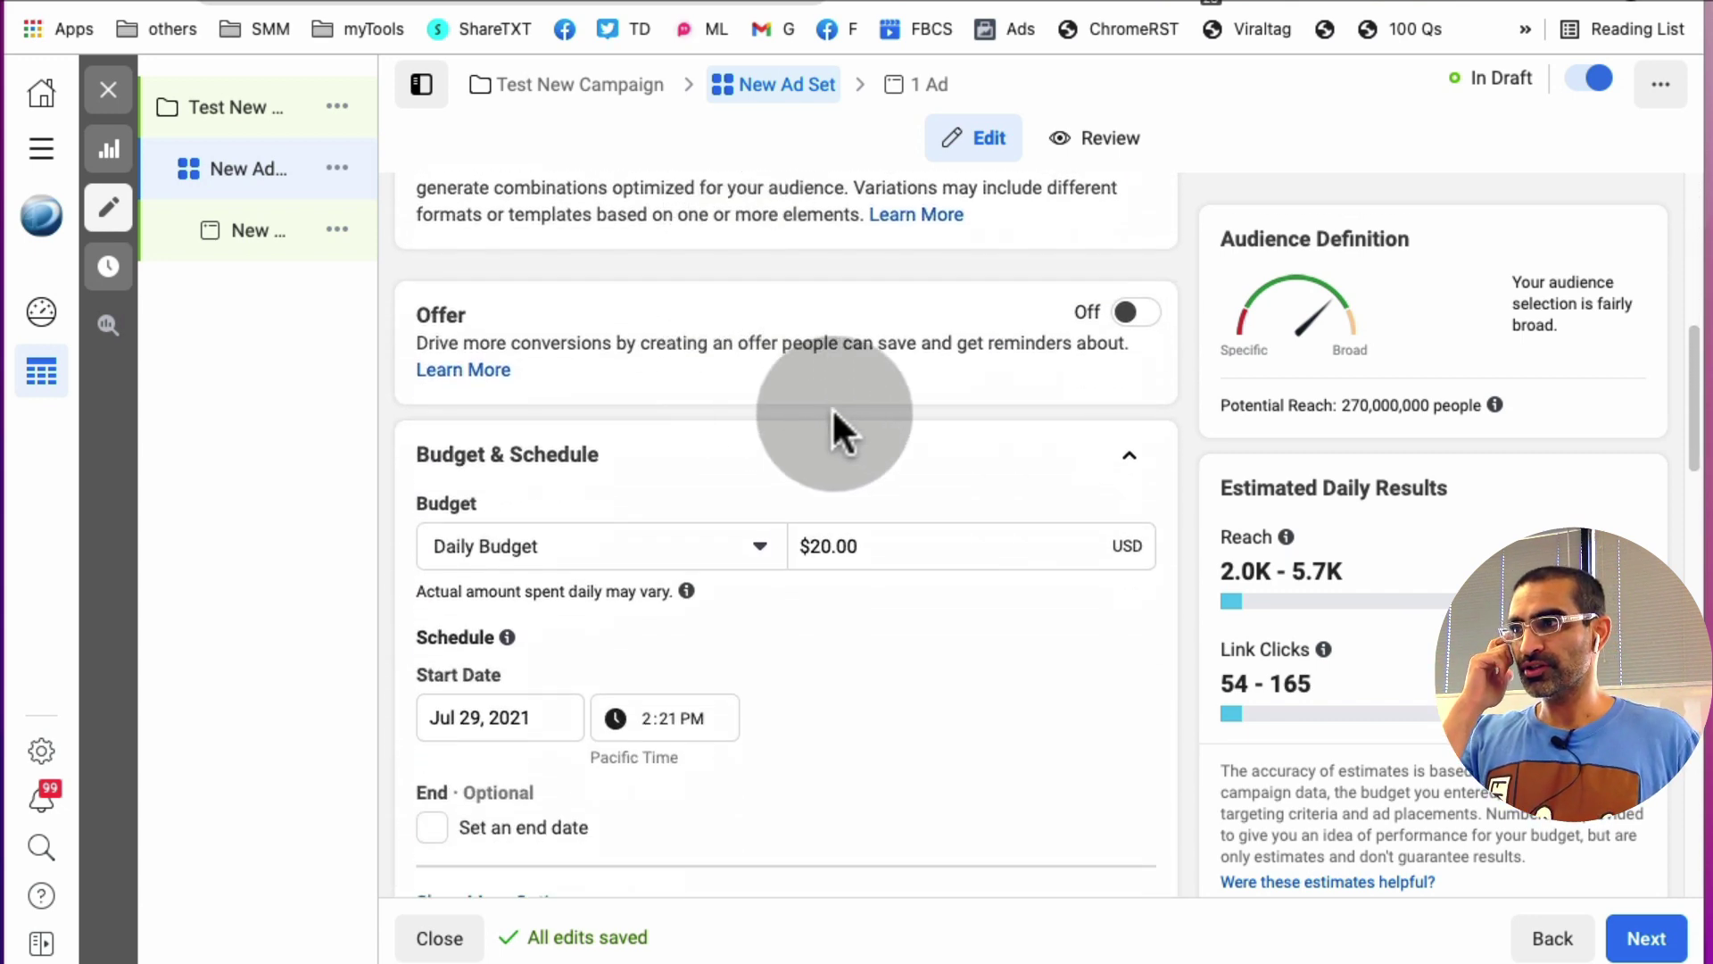
Lower the ad set daily budget from $20.00 to $10.00.
{"action": "left_click", "coordinate": [885, 545]}
{"action": "type", "text": "10"}
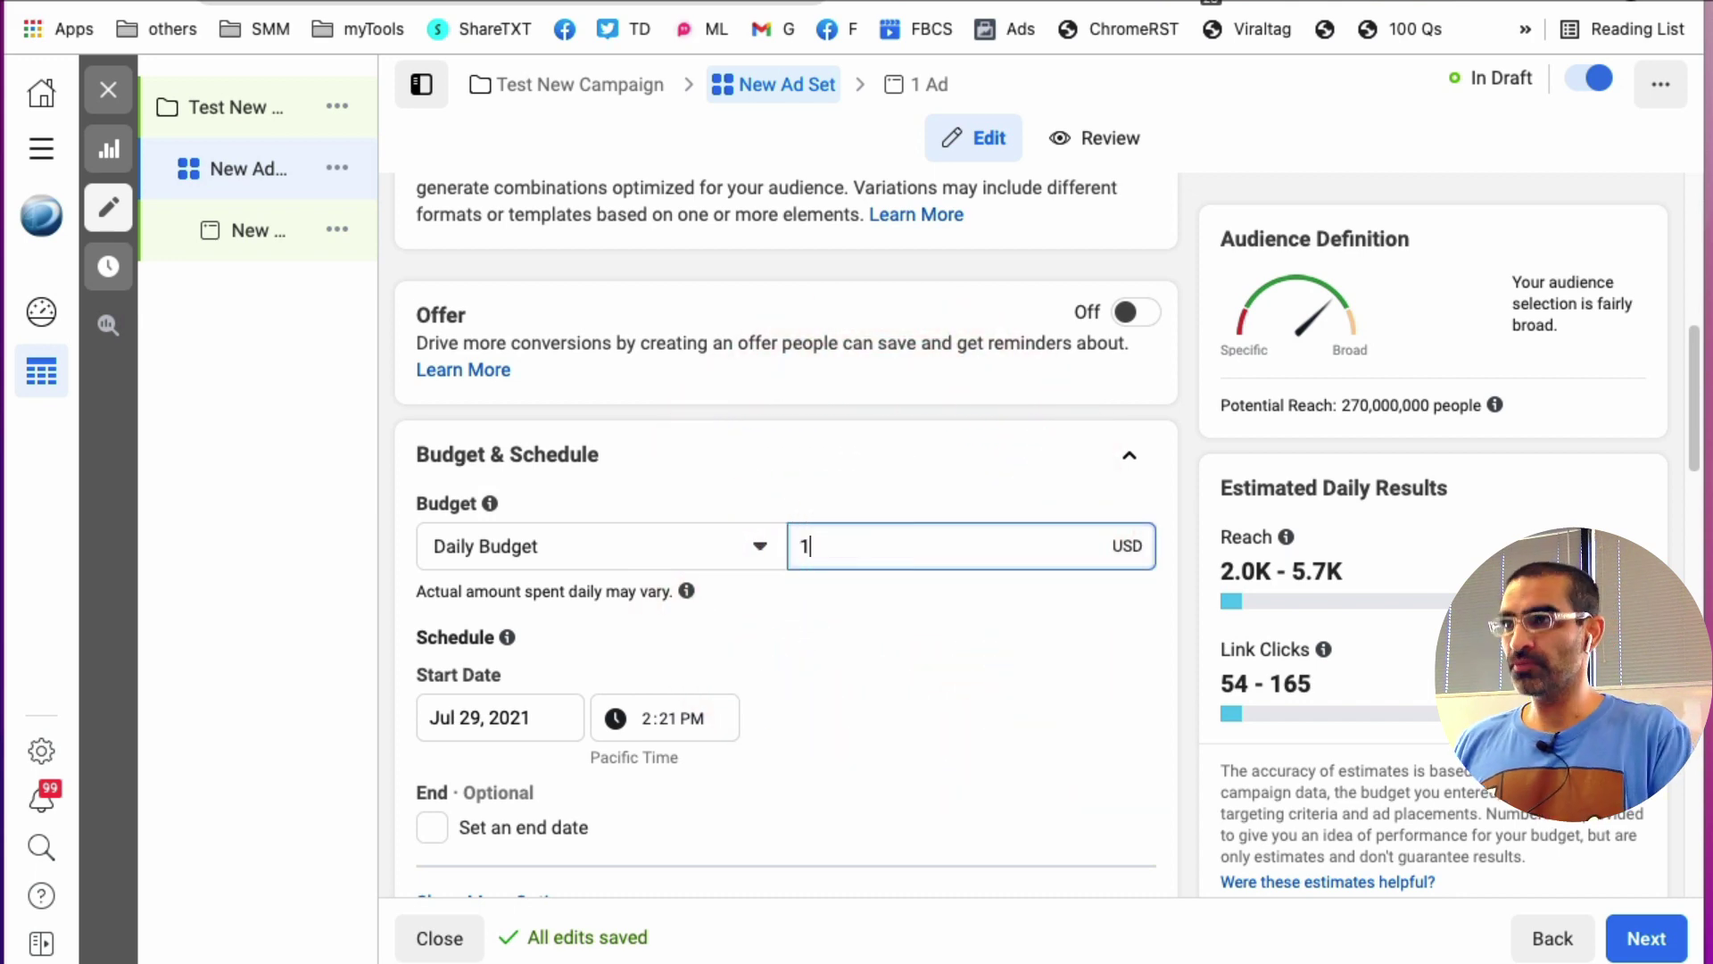
{"action": "left_click", "coordinate": [907, 467]}
{"action": "scroll", "coordinate": [917, 478], "scroll_direction": "down", "scroll_amount": 5}
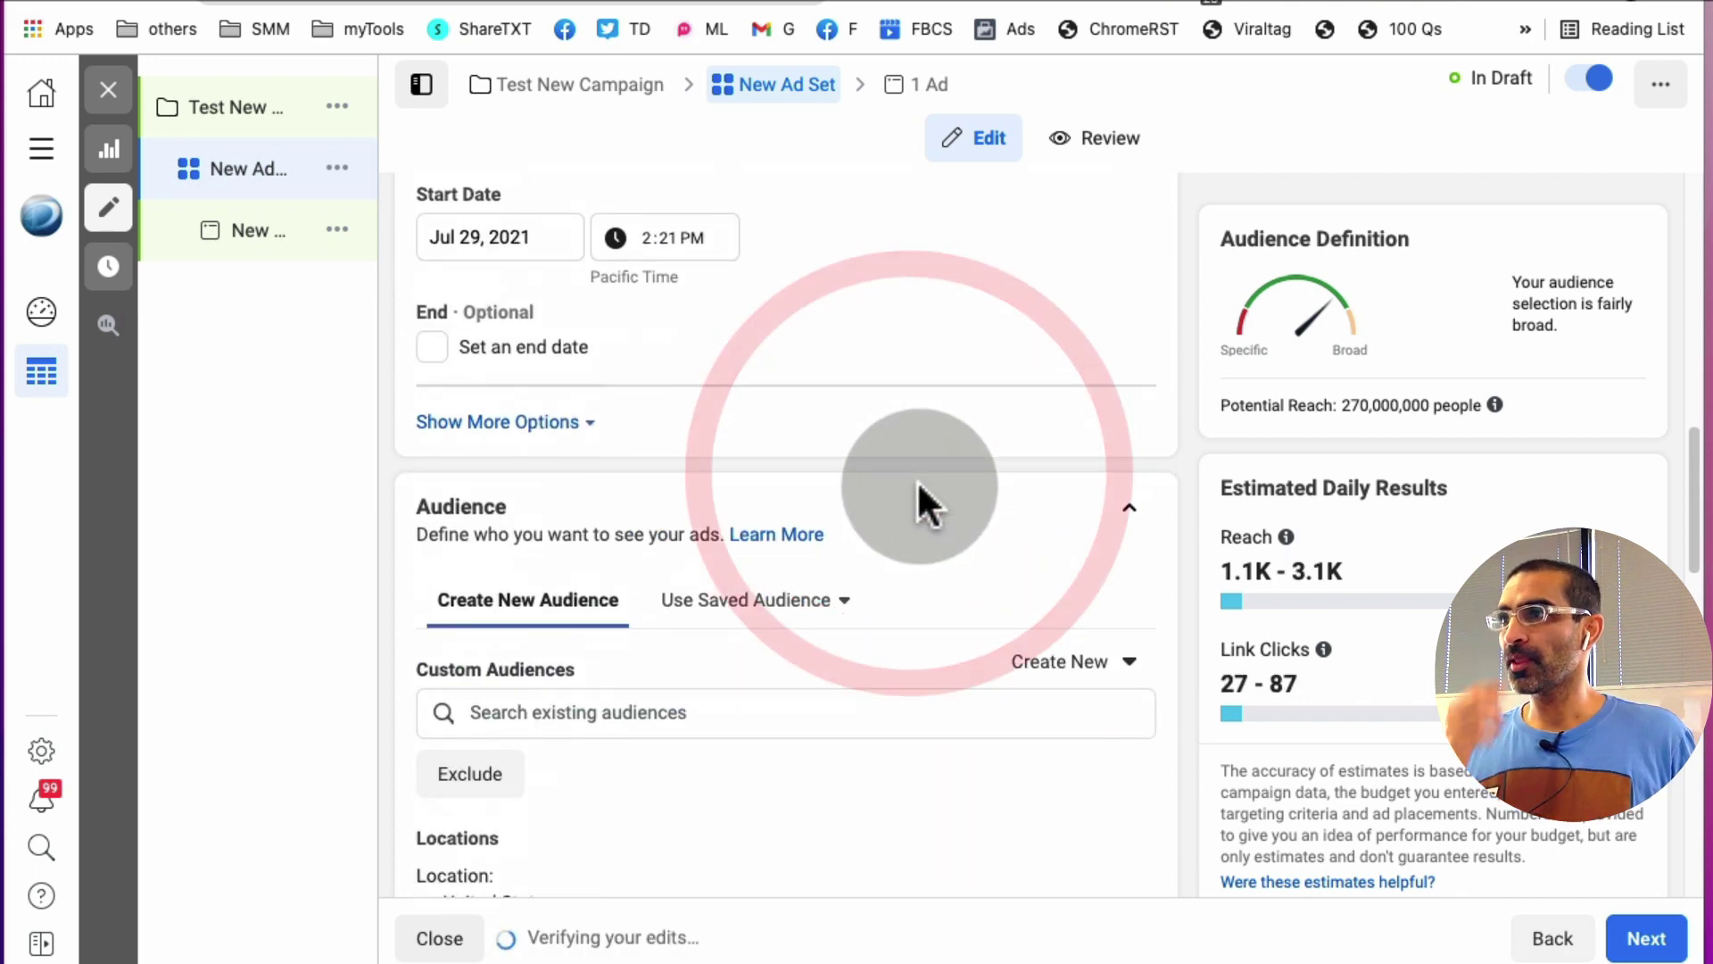
{"action": "scroll", "coordinate": [916, 481], "scroll_direction": "down", "scroll_amount": 5}
{"action": "scroll", "coordinate": [917, 482], "scroll_direction": "down", "scroll_amount": 5}
{"action": "scroll", "coordinate": [917, 483], "scroll_direction": "down", "scroll_amount": 5}
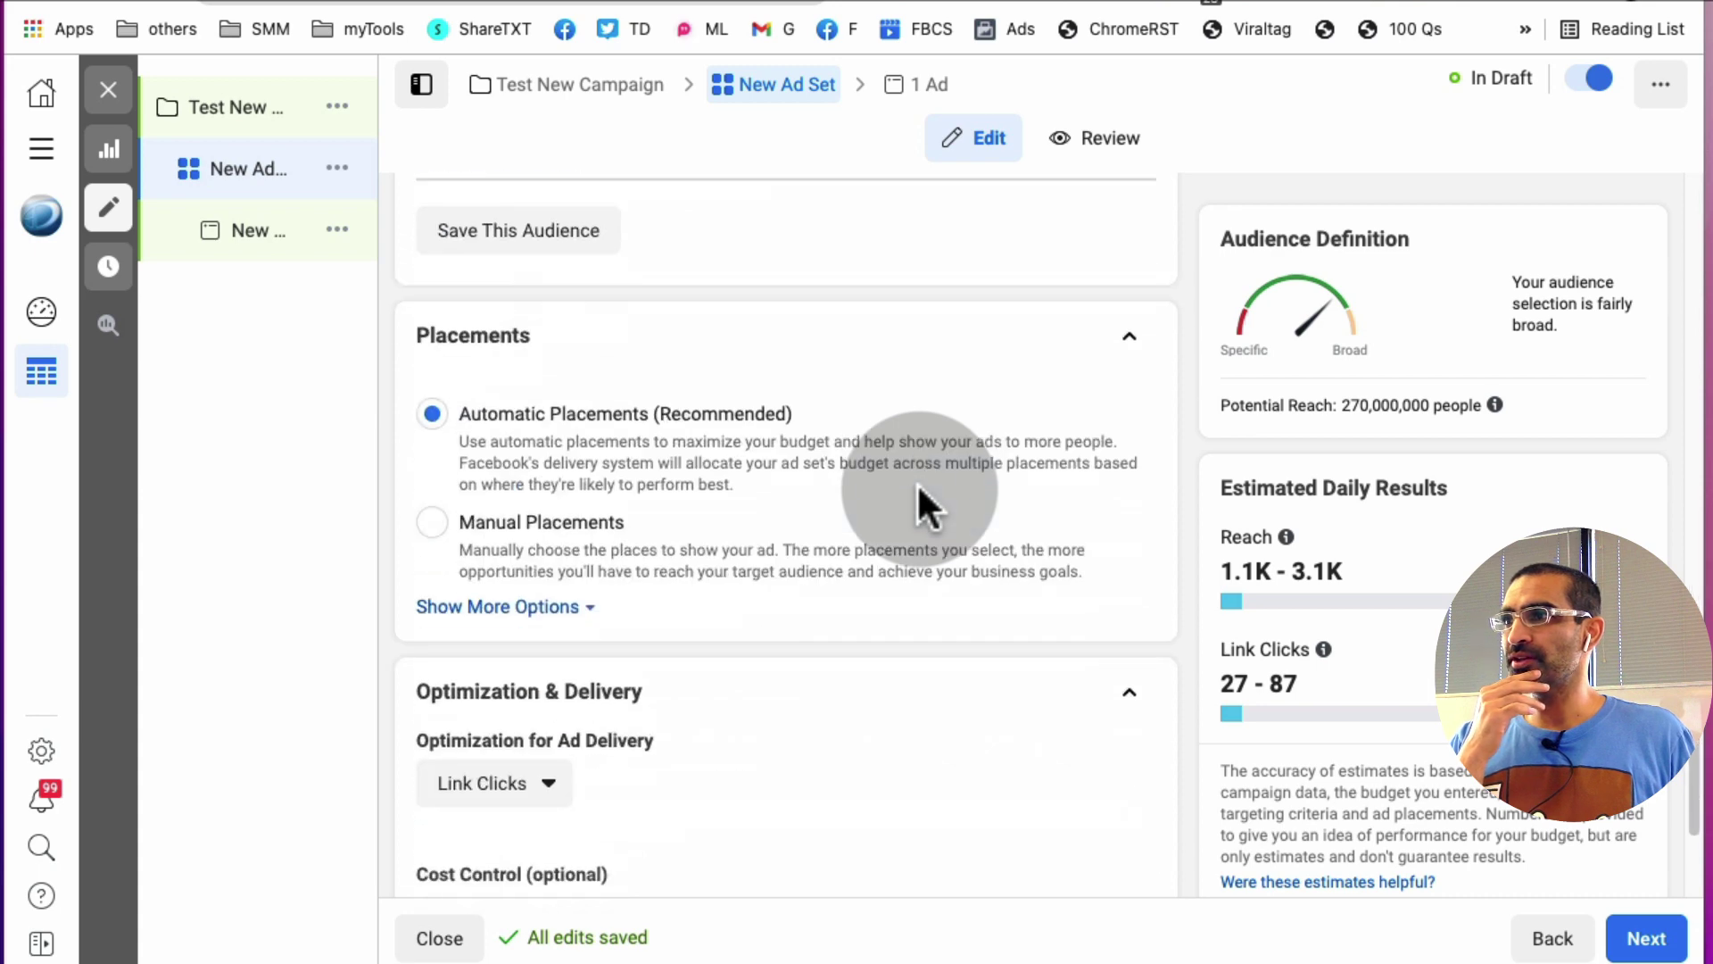
{"action": "scroll", "coordinate": [916, 483], "scroll_direction": "down", "scroll_amount": 3}
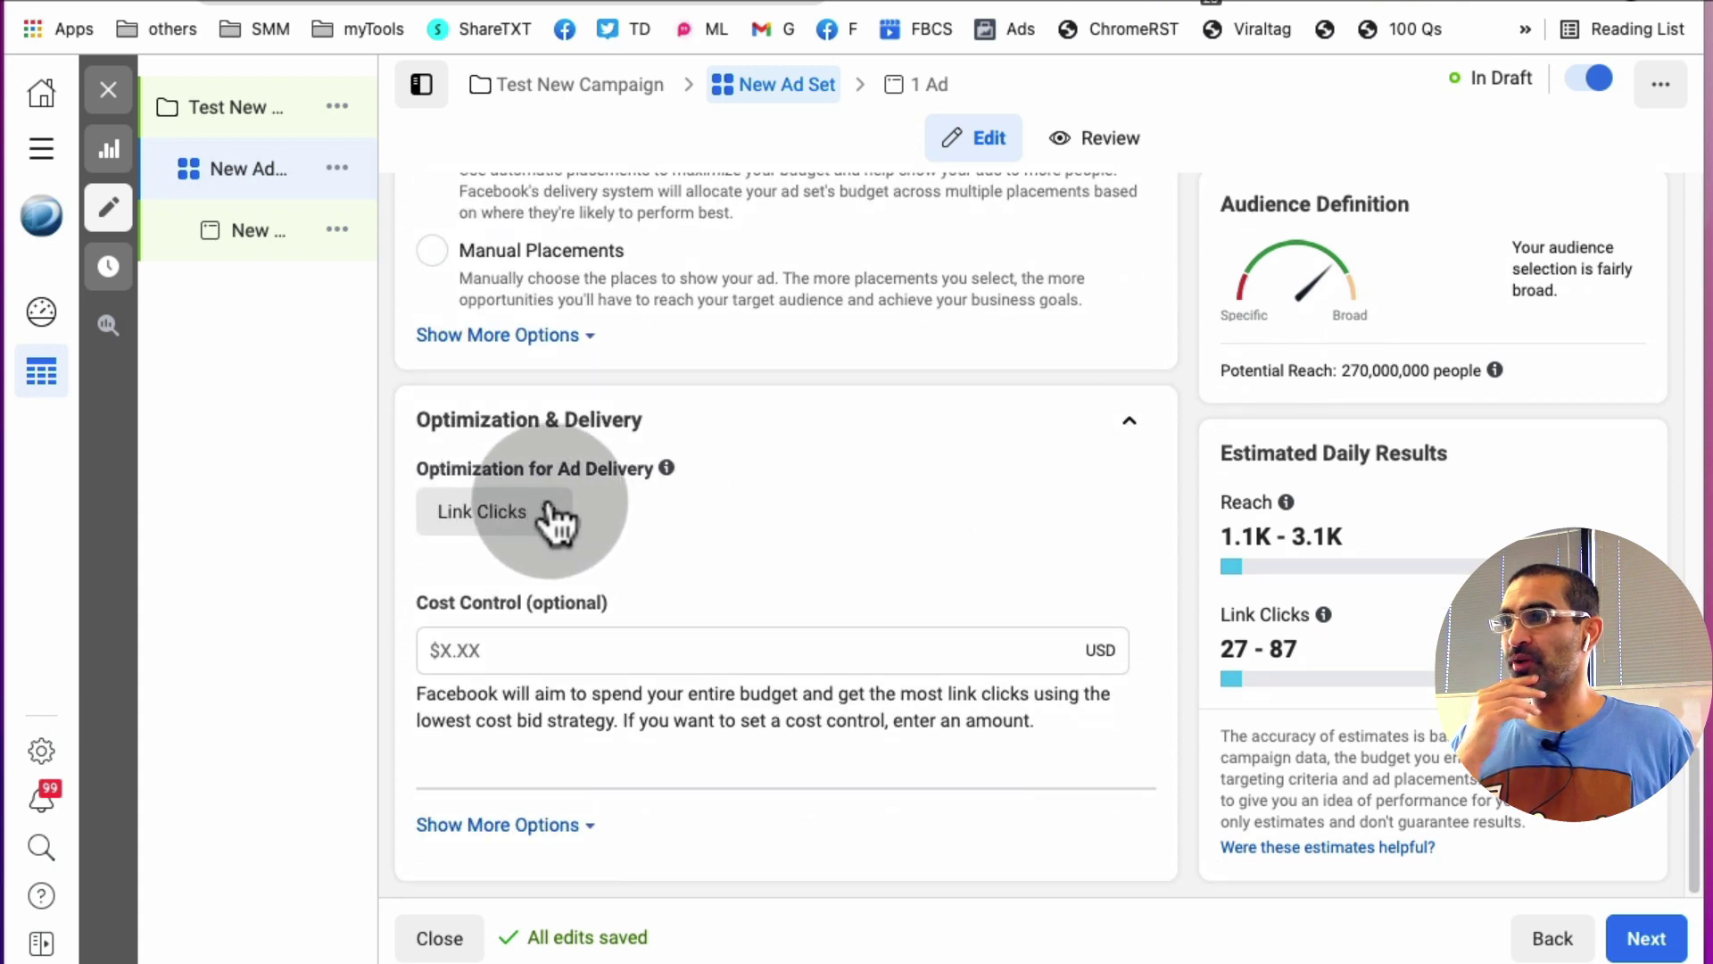
{"action": "scroll", "coordinate": [624, 478], "scroll_direction": "up", "scroll_amount": 3}
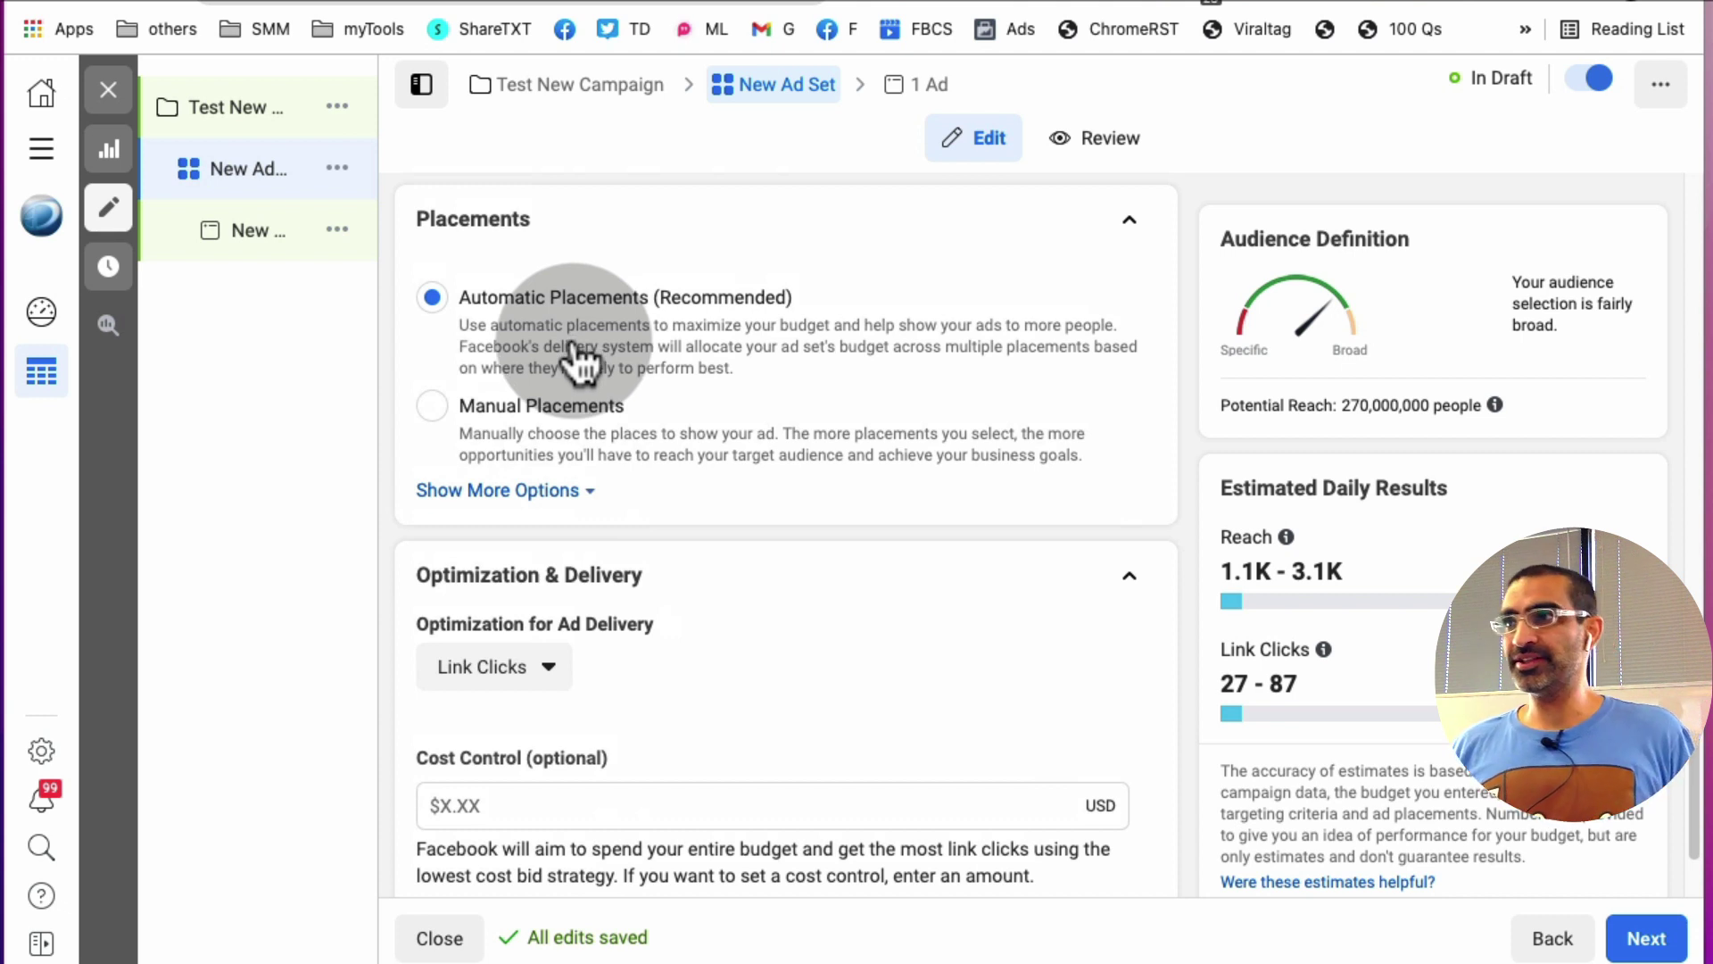
Use manual placements with Facebook, Audience Network and Messenger unchecked, leaving Instagram only.
{"action": "left_click", "coordinate": [575, 406]}
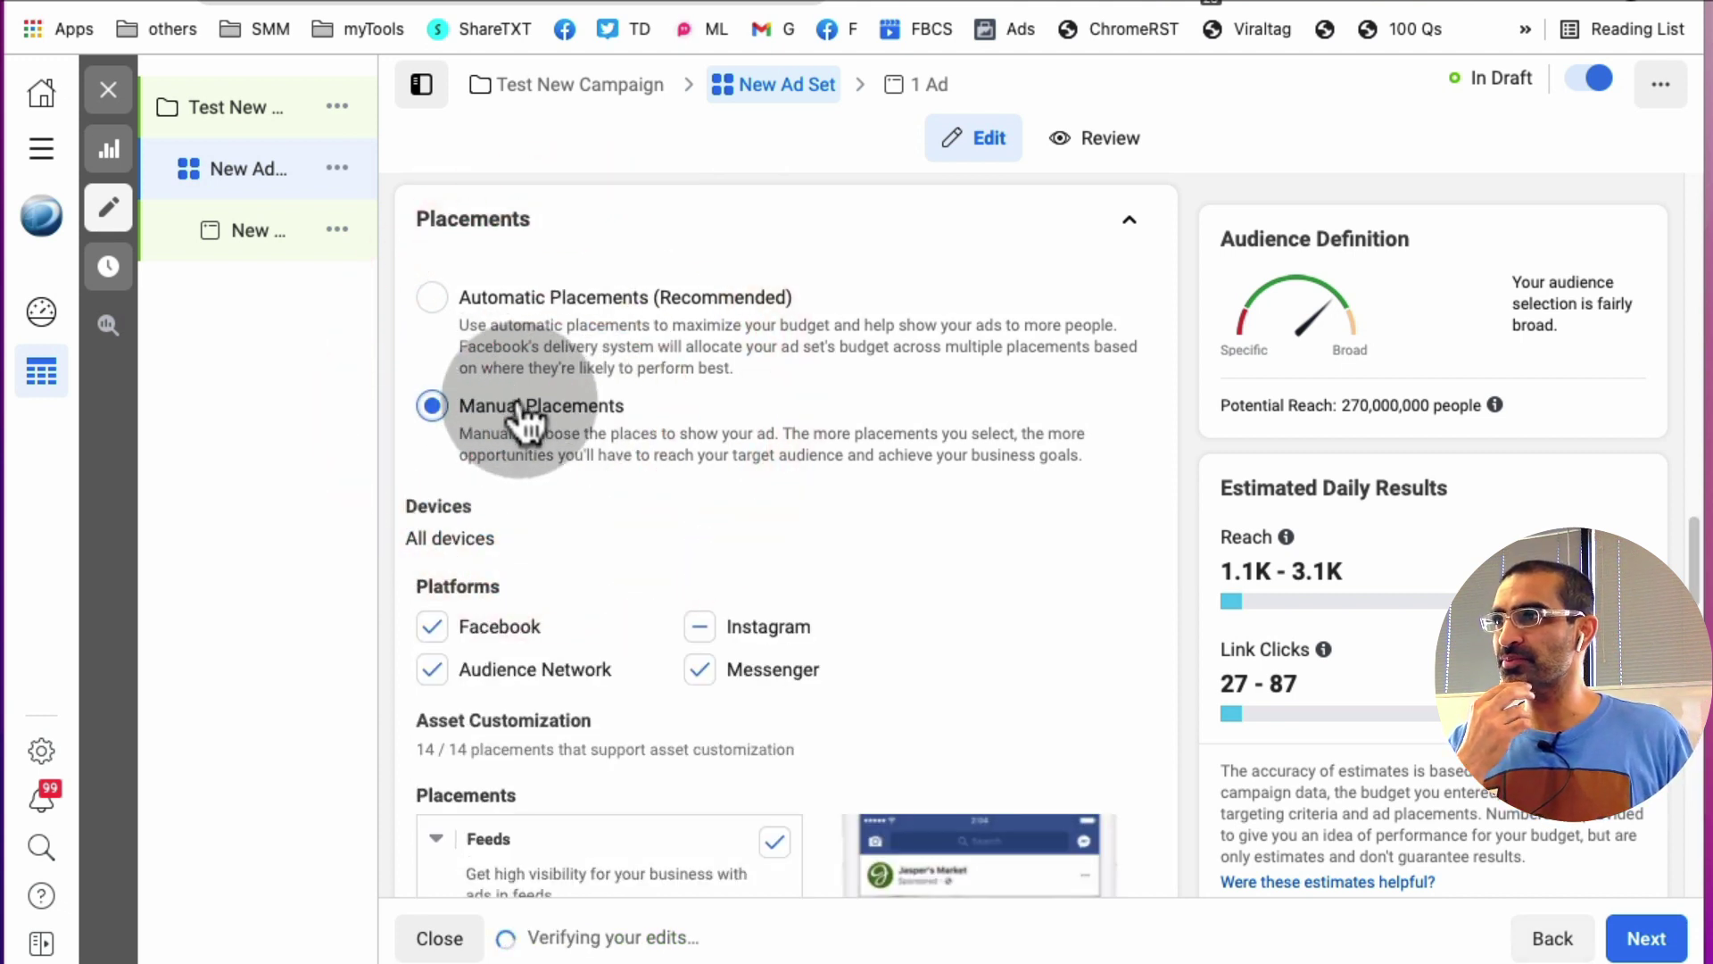
{"action": "scroll", "coordinate": [694, 480], "scroll_direction": "down", "scroll_amount": 1}
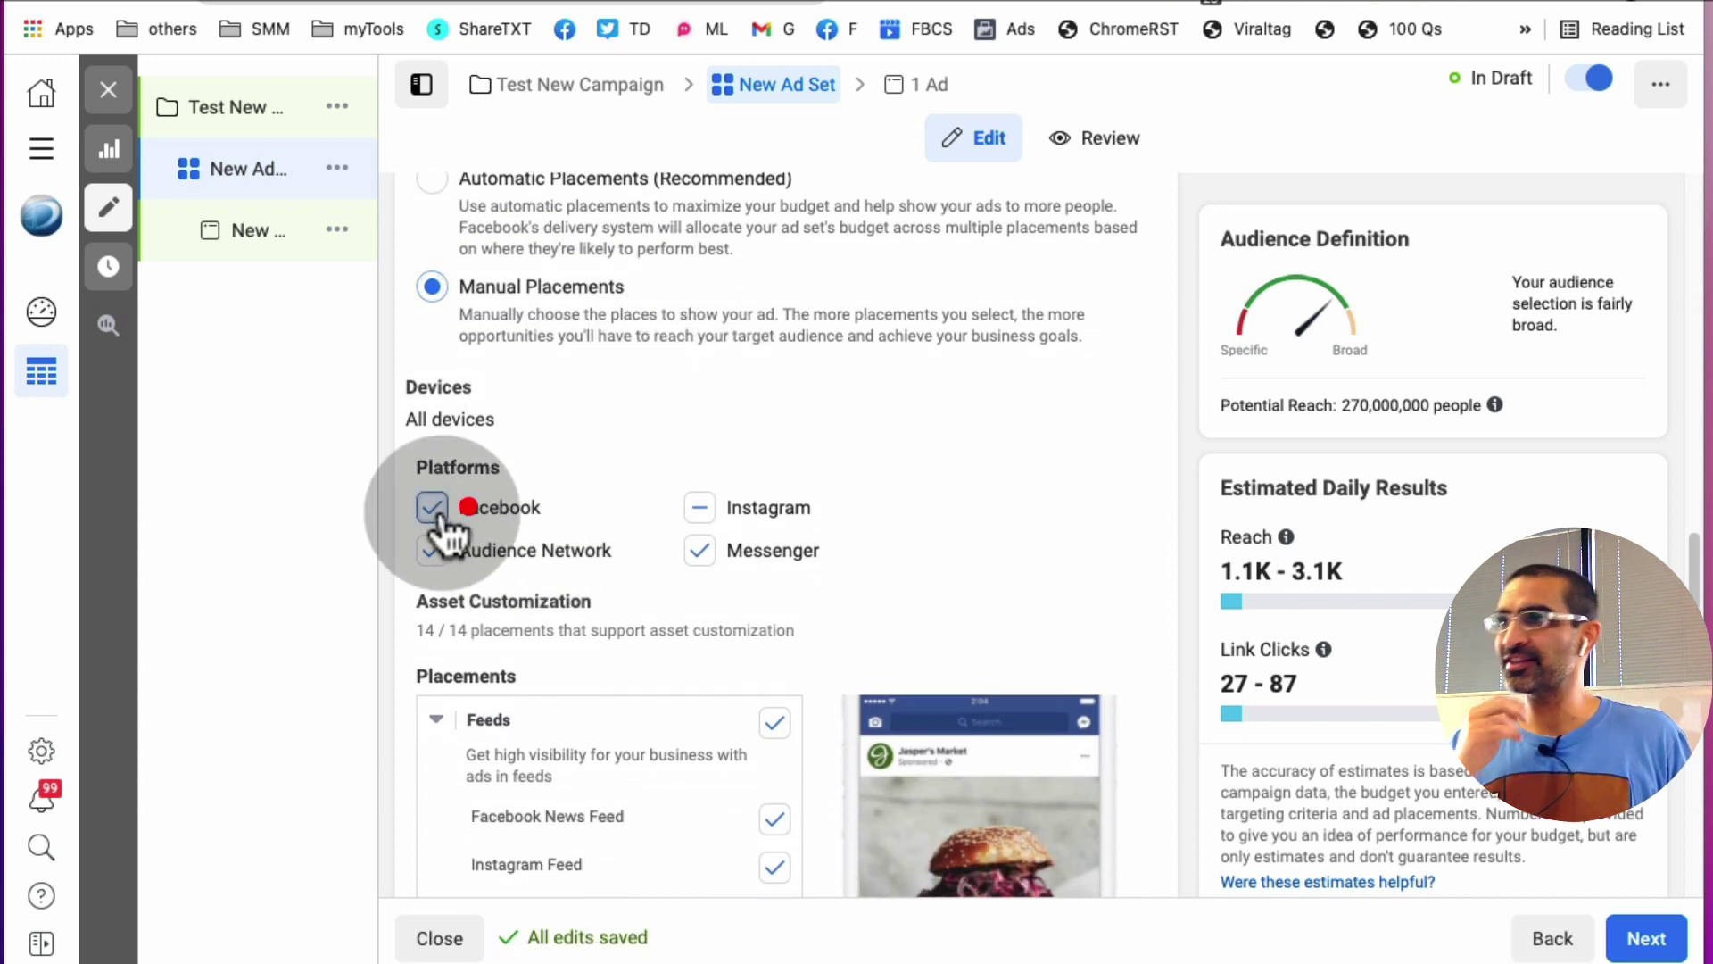
{"action": "left_click", "coordinate": [431, 508]}
{"action": "left_click", "coordinate": [431, 550]}
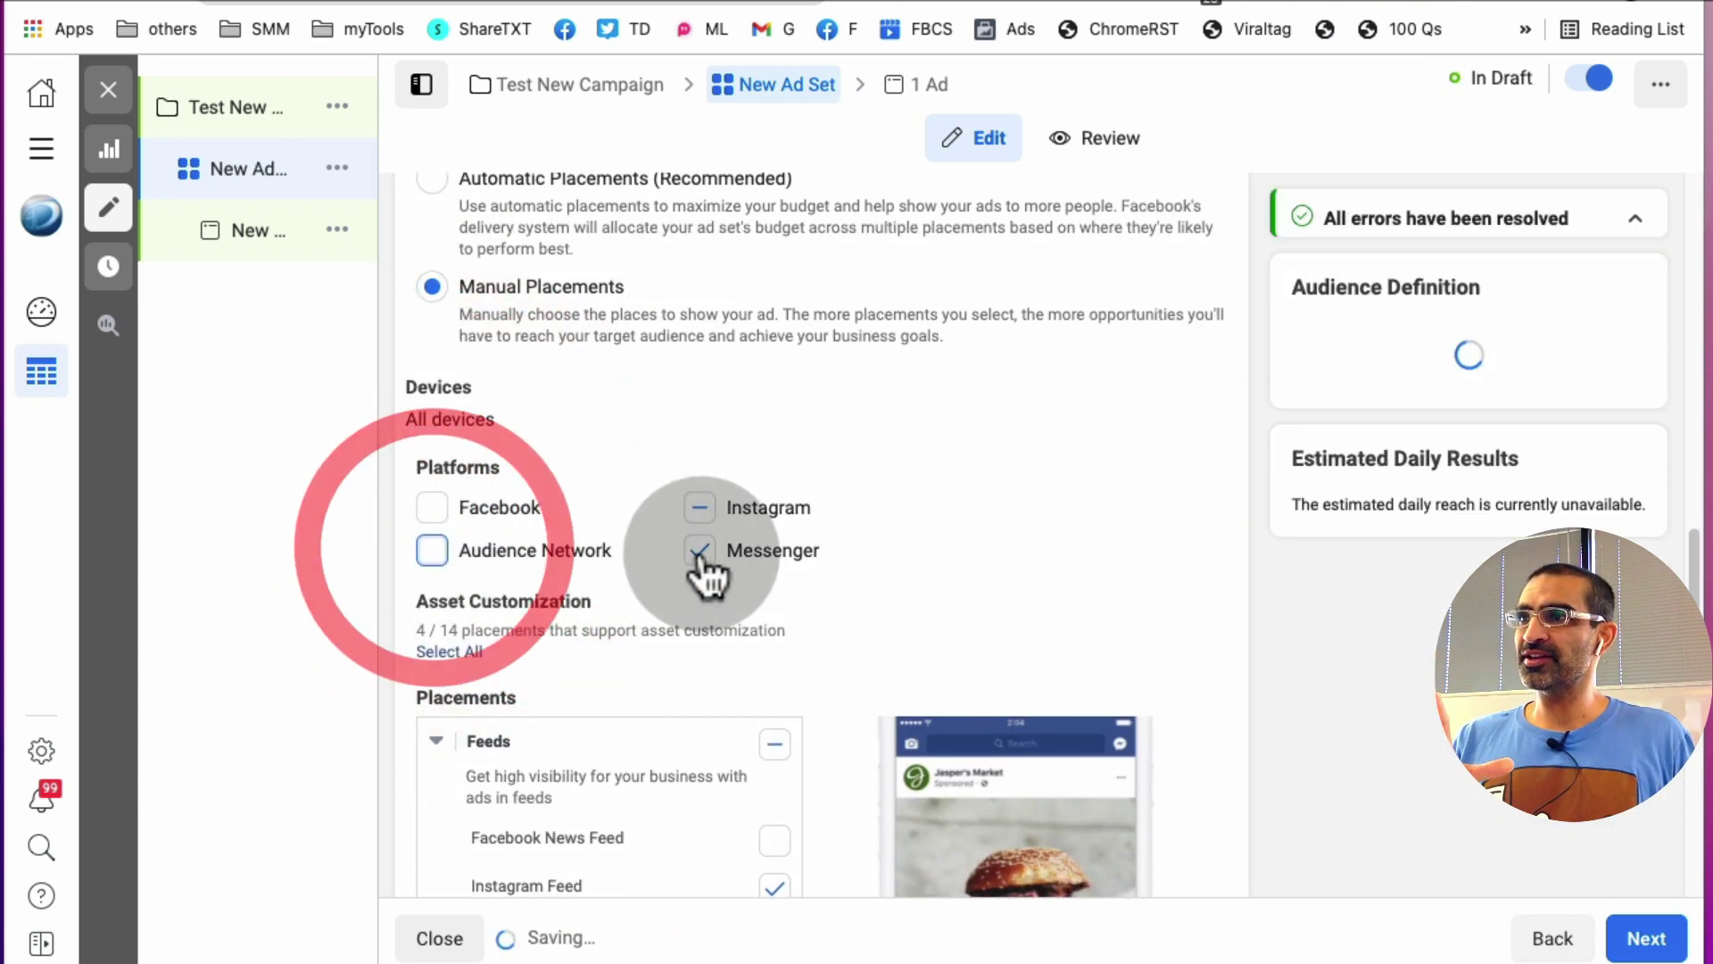
{"action": "left_click", "coordinate": [699, 550]}
{"action": "scroll", "coordinate": [932, 537], "scroll_direction": "down", "scroll_amount": 2}
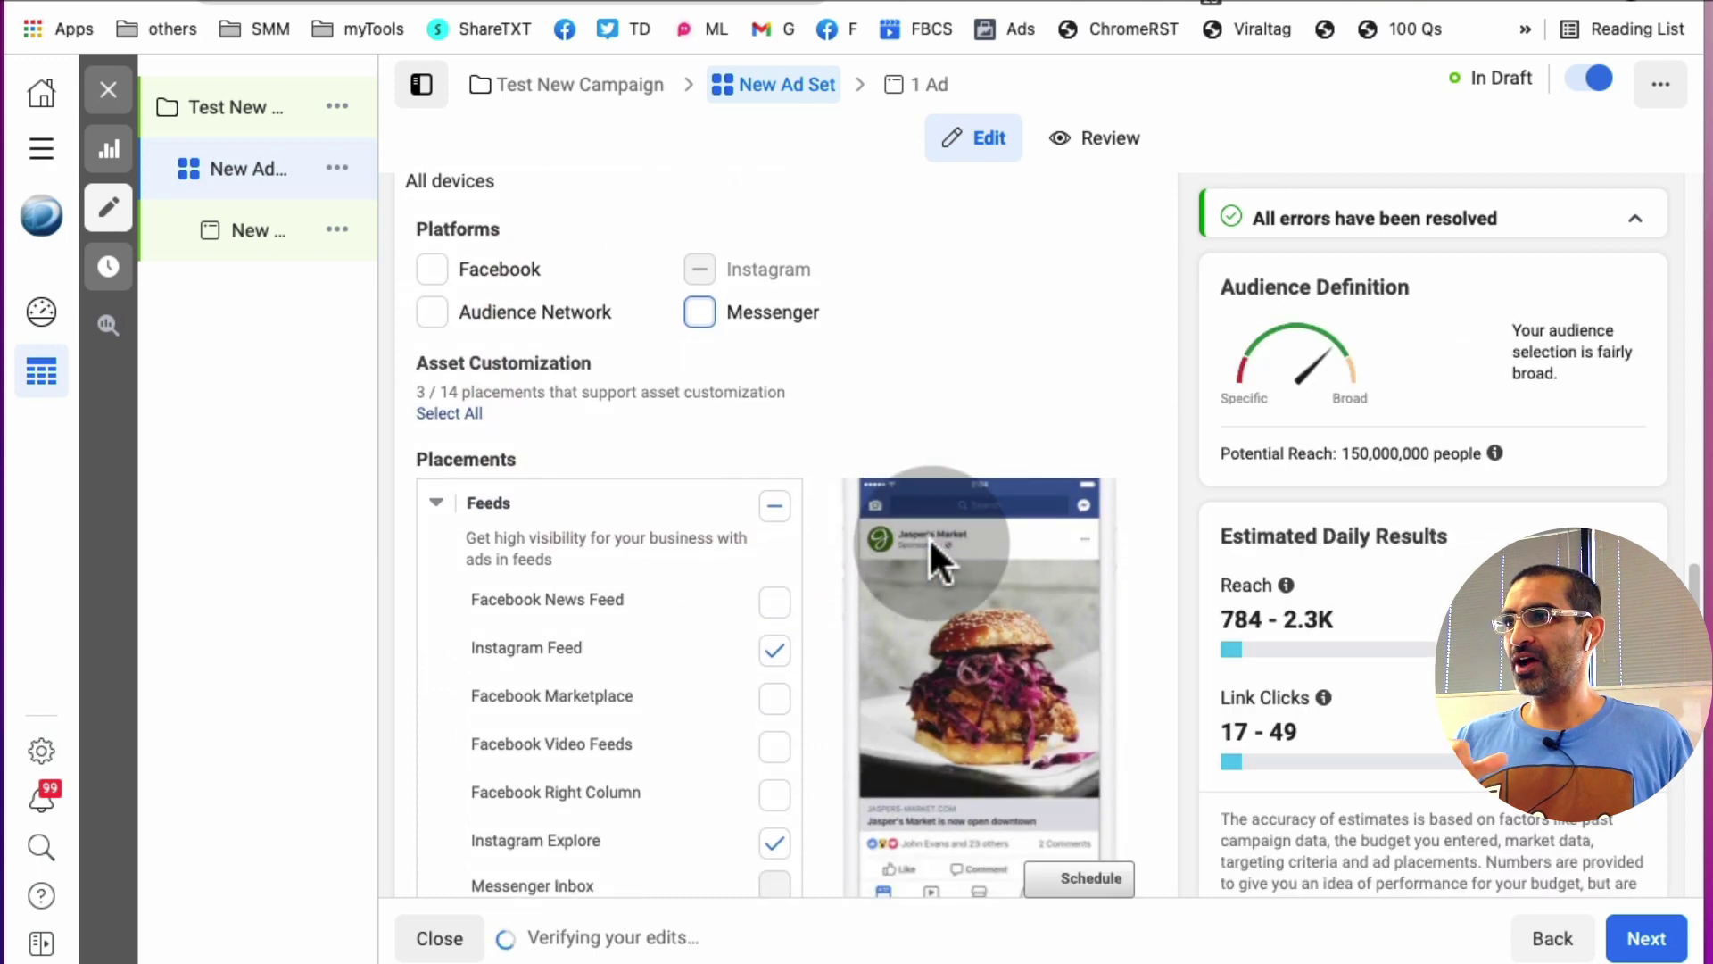
{"action": "scroll", "coordinate": [929, 537], "scroll_direction": "down", "scroll_amount": 3}
{"action": "scroll", "coordinate": [688, 532], "scroll_direction": "down", "scroll_amount": 2}
{"action": "scroll", "coordinate": [688, 534], "scroll_direction": "down", "scroll_amount": 2}
{"action": "scroll", "coordinate": [689, 533], "scroll_direction": "down", "scroll_amount": 1}
{"action": "scroll", "coordinate": [689, 532], "scroll_direction": "down", "scroll_amount": 3}
{"action": "scroll", "coordinate": [689, 532], "scroll_direction": "down", "scroll_amount": 2}
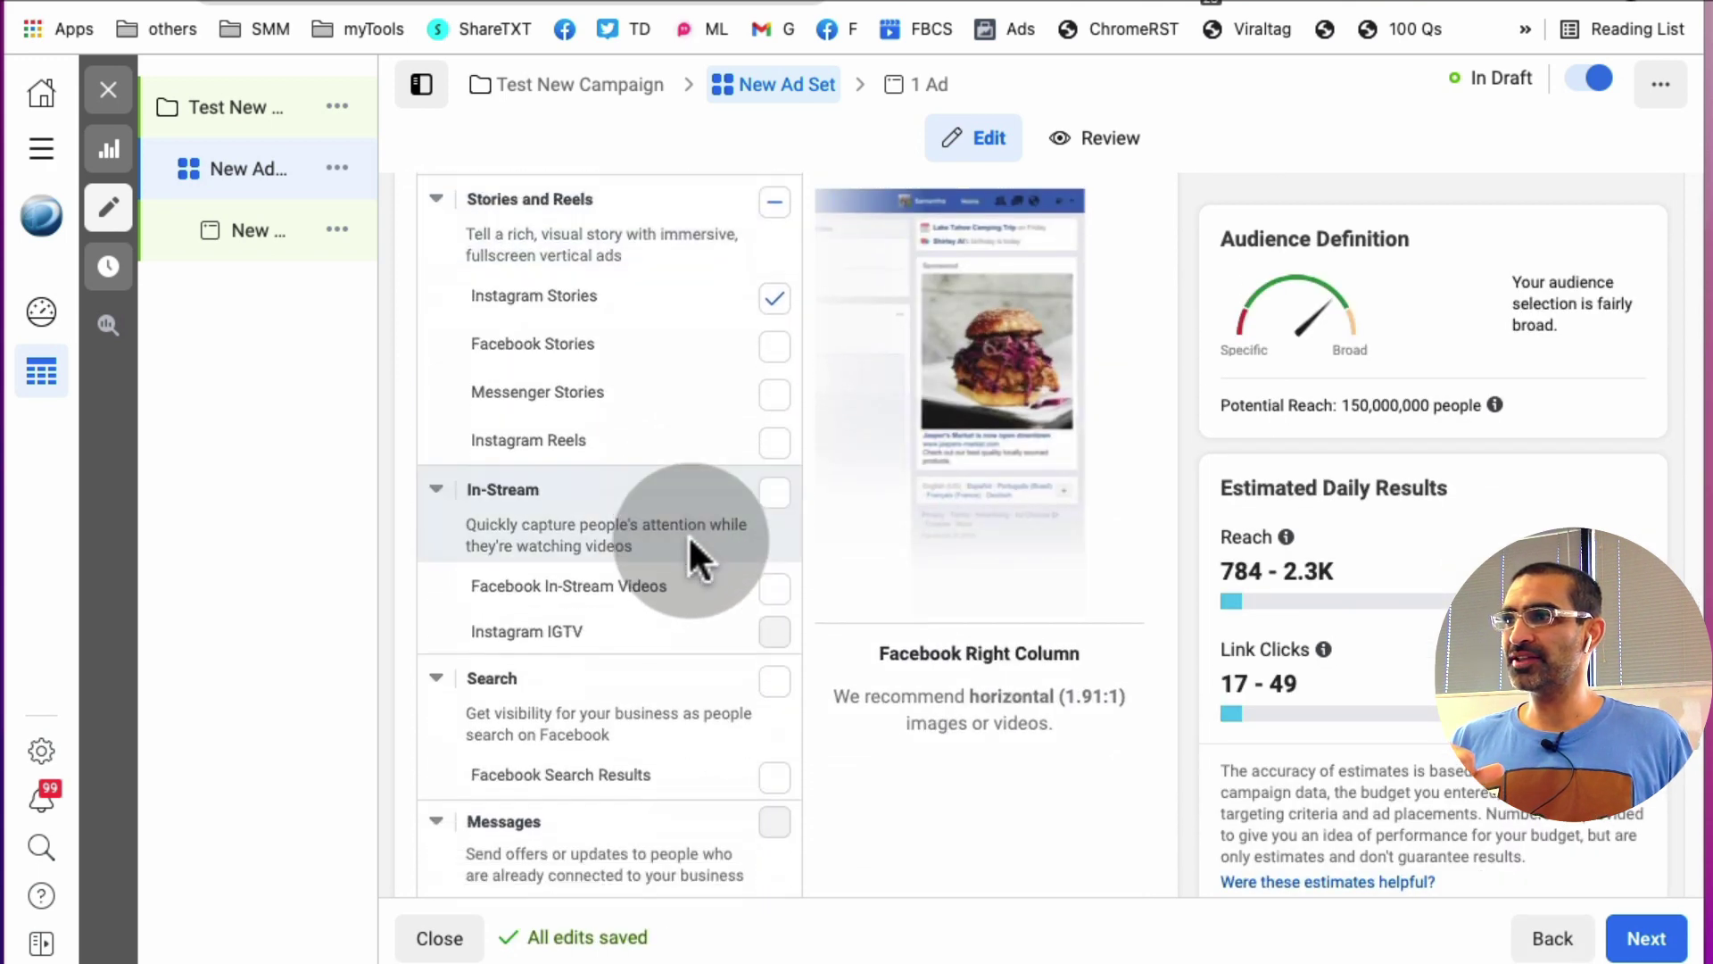
{"action": "scroll", "coordinate": [688, 534], "scroll_direction": "down", "scroll_amount": 3}
{"action": "left_click", "coordinate": [1649, 937]}
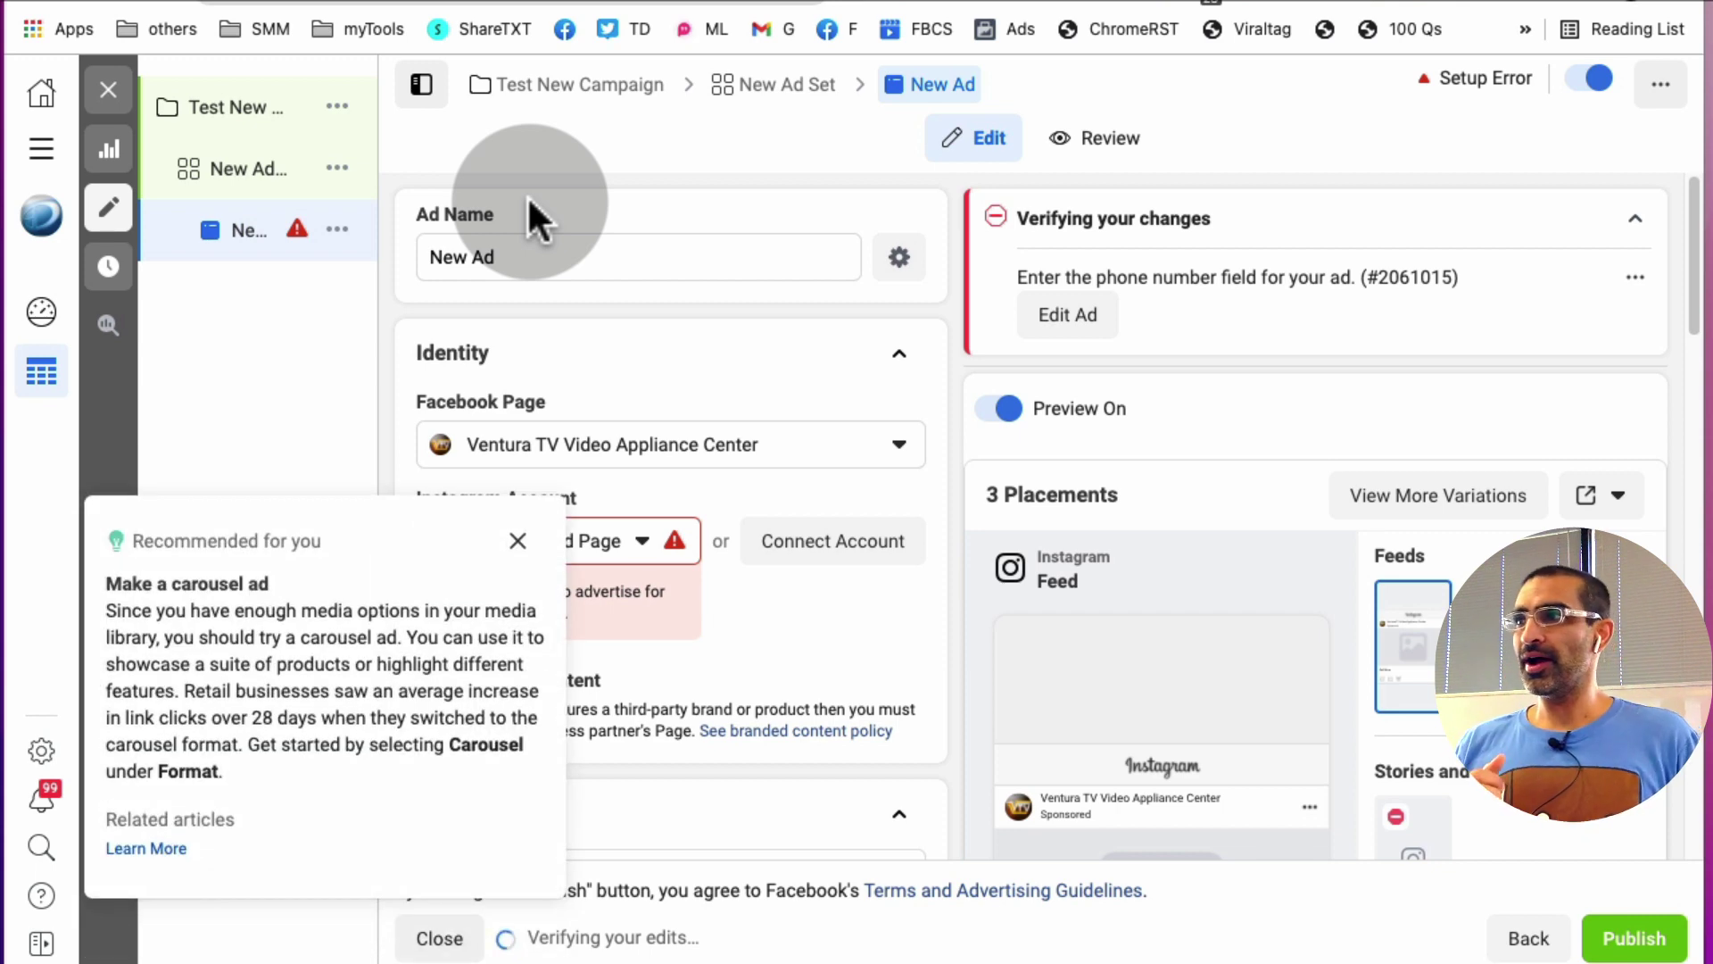
Close the carousel tip and set the Instagram account to venturatvappliance.
{"action": "left_click", "coordinate": [519, 541]}
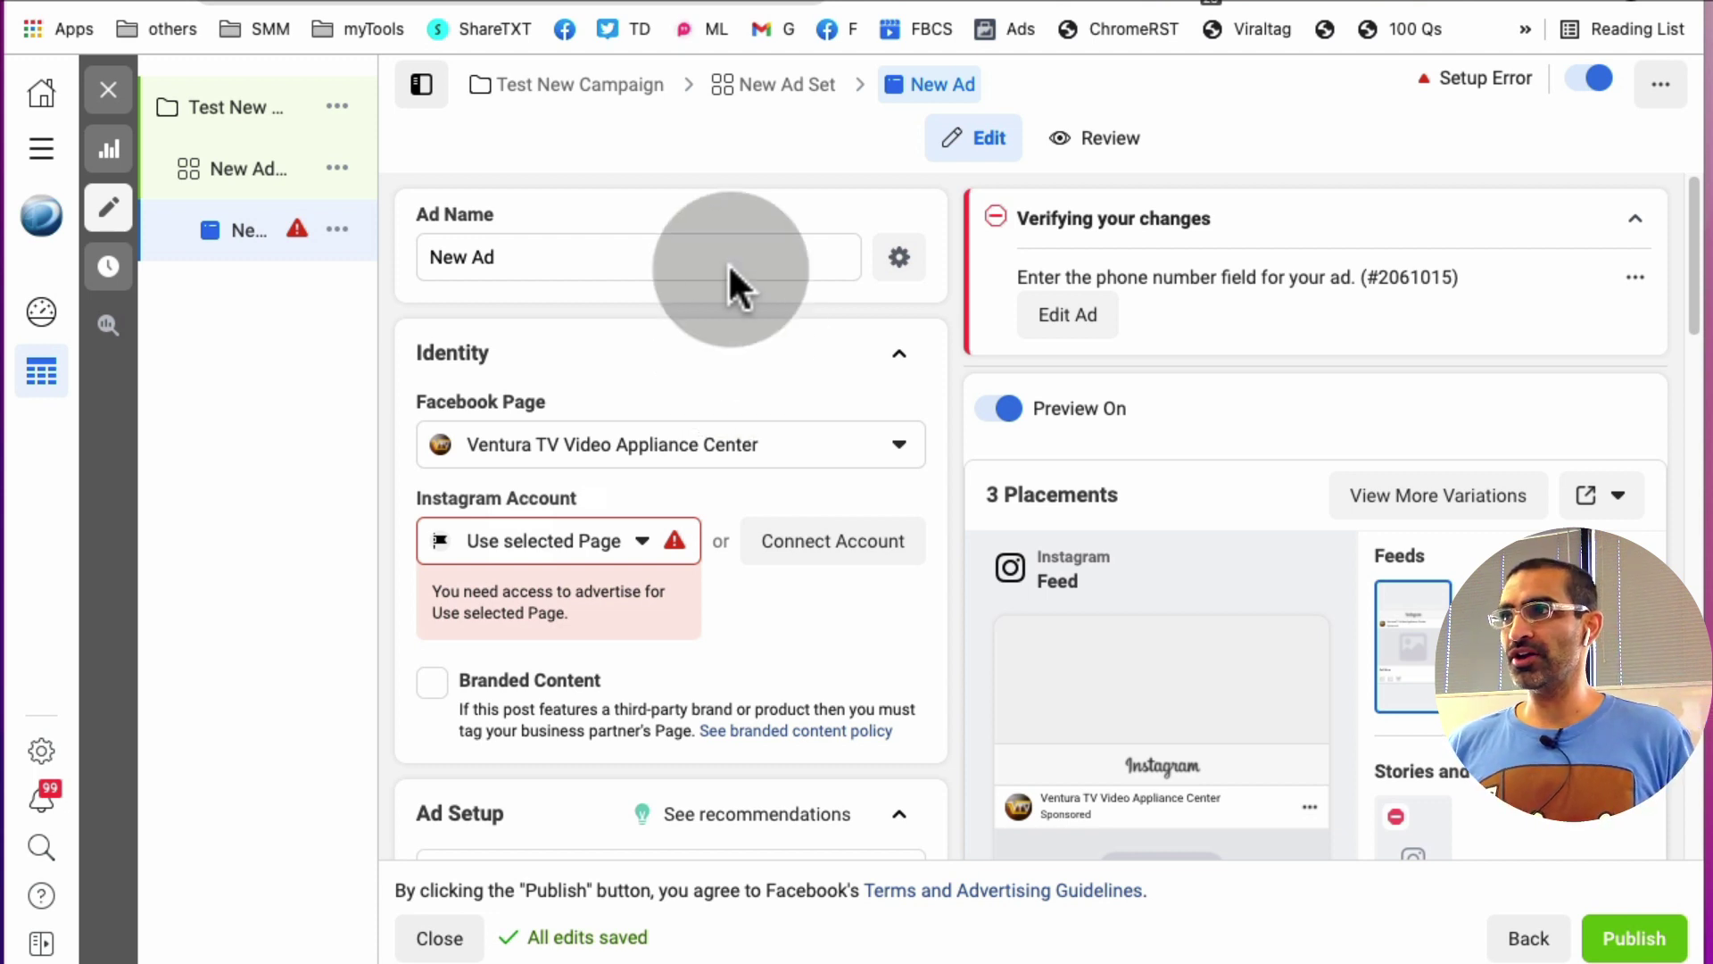
{"action": "mouse_move", "coordinate": [481, 402]}
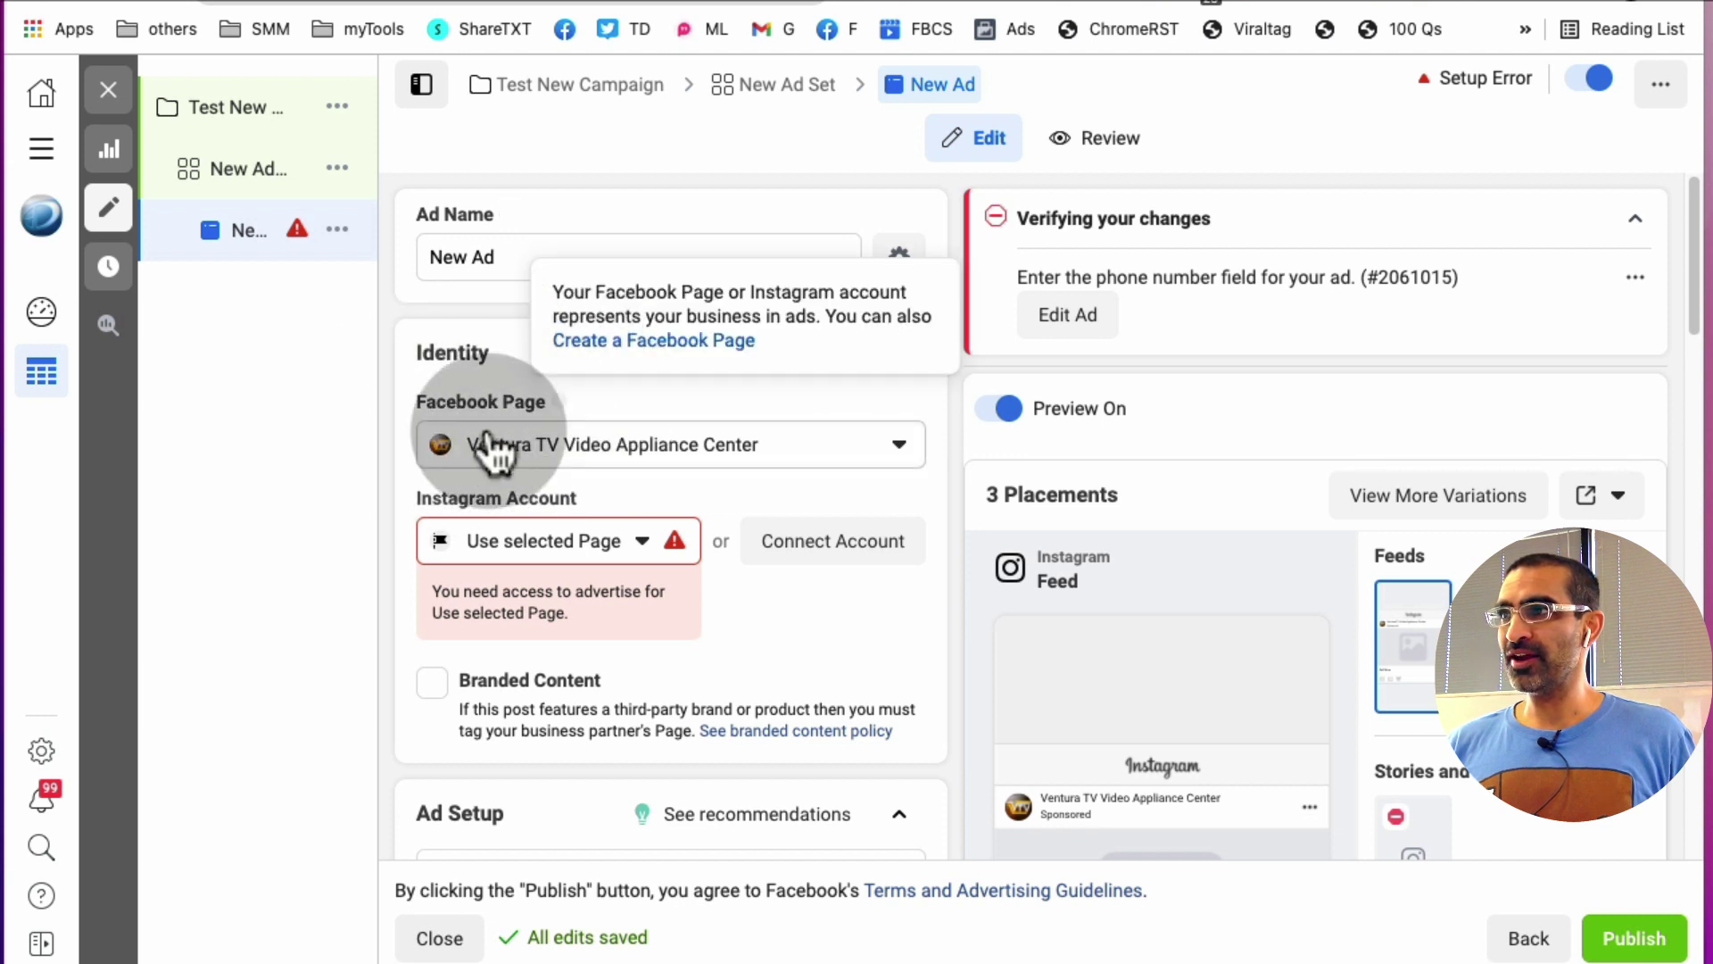
{"action": "left_click", "coordinate": [585, 356]}
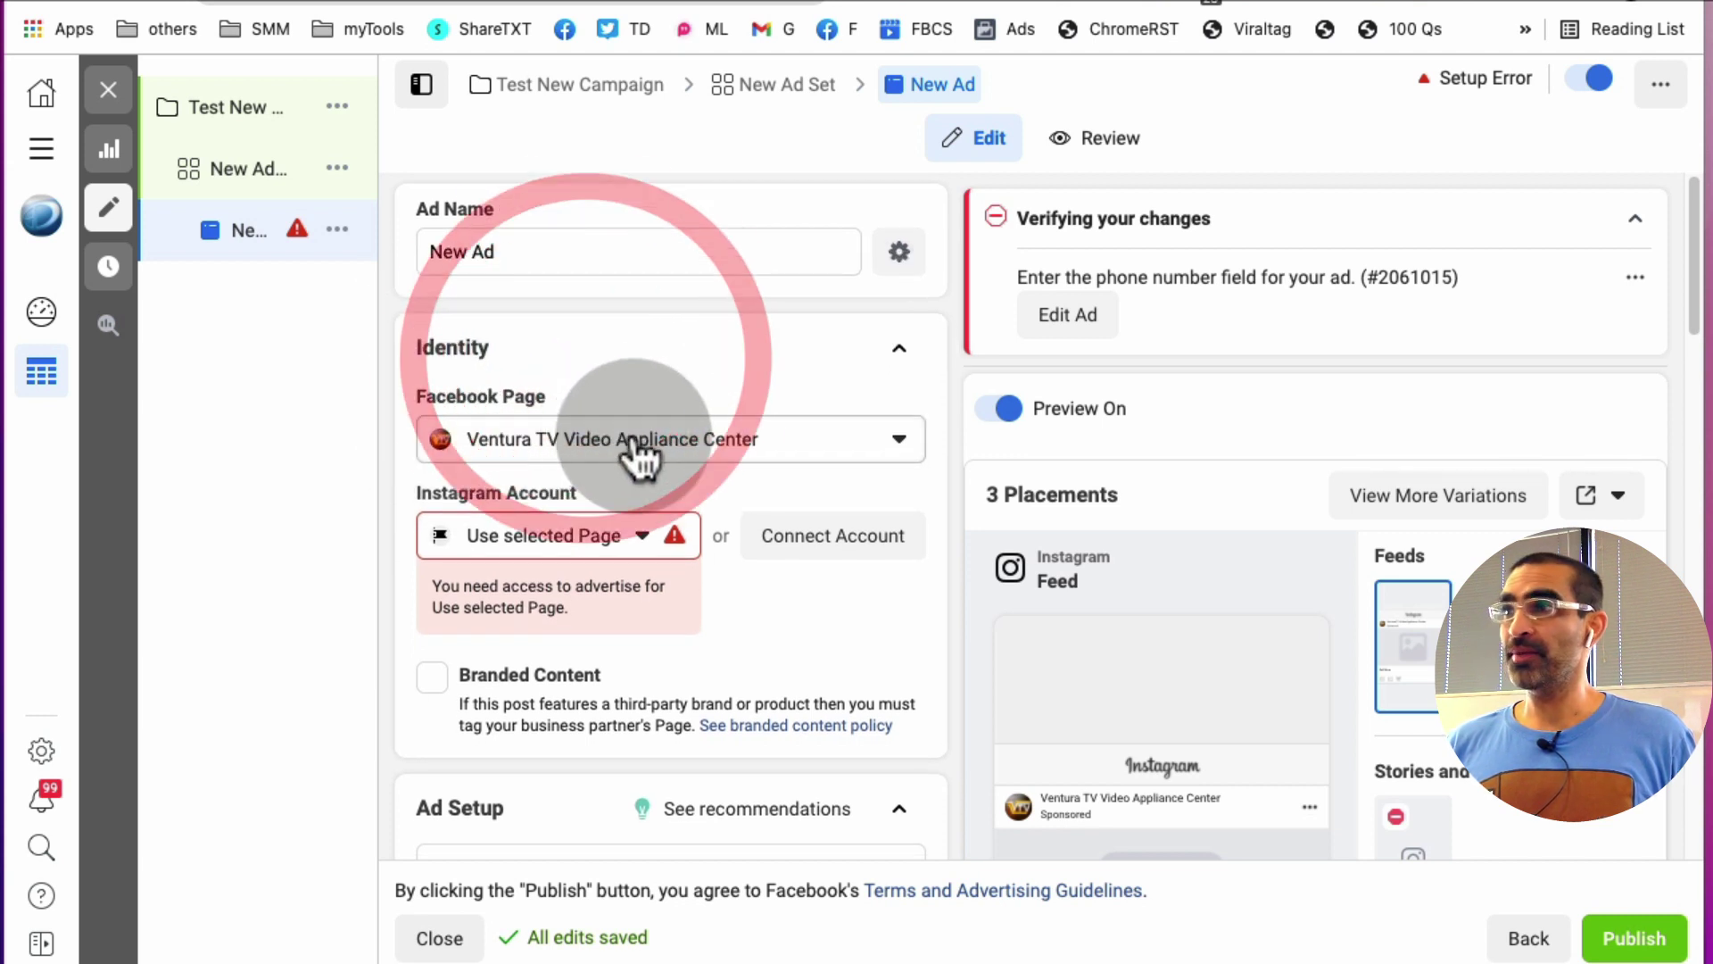
{"action": "left_click", "coordinate": [590, 537]}
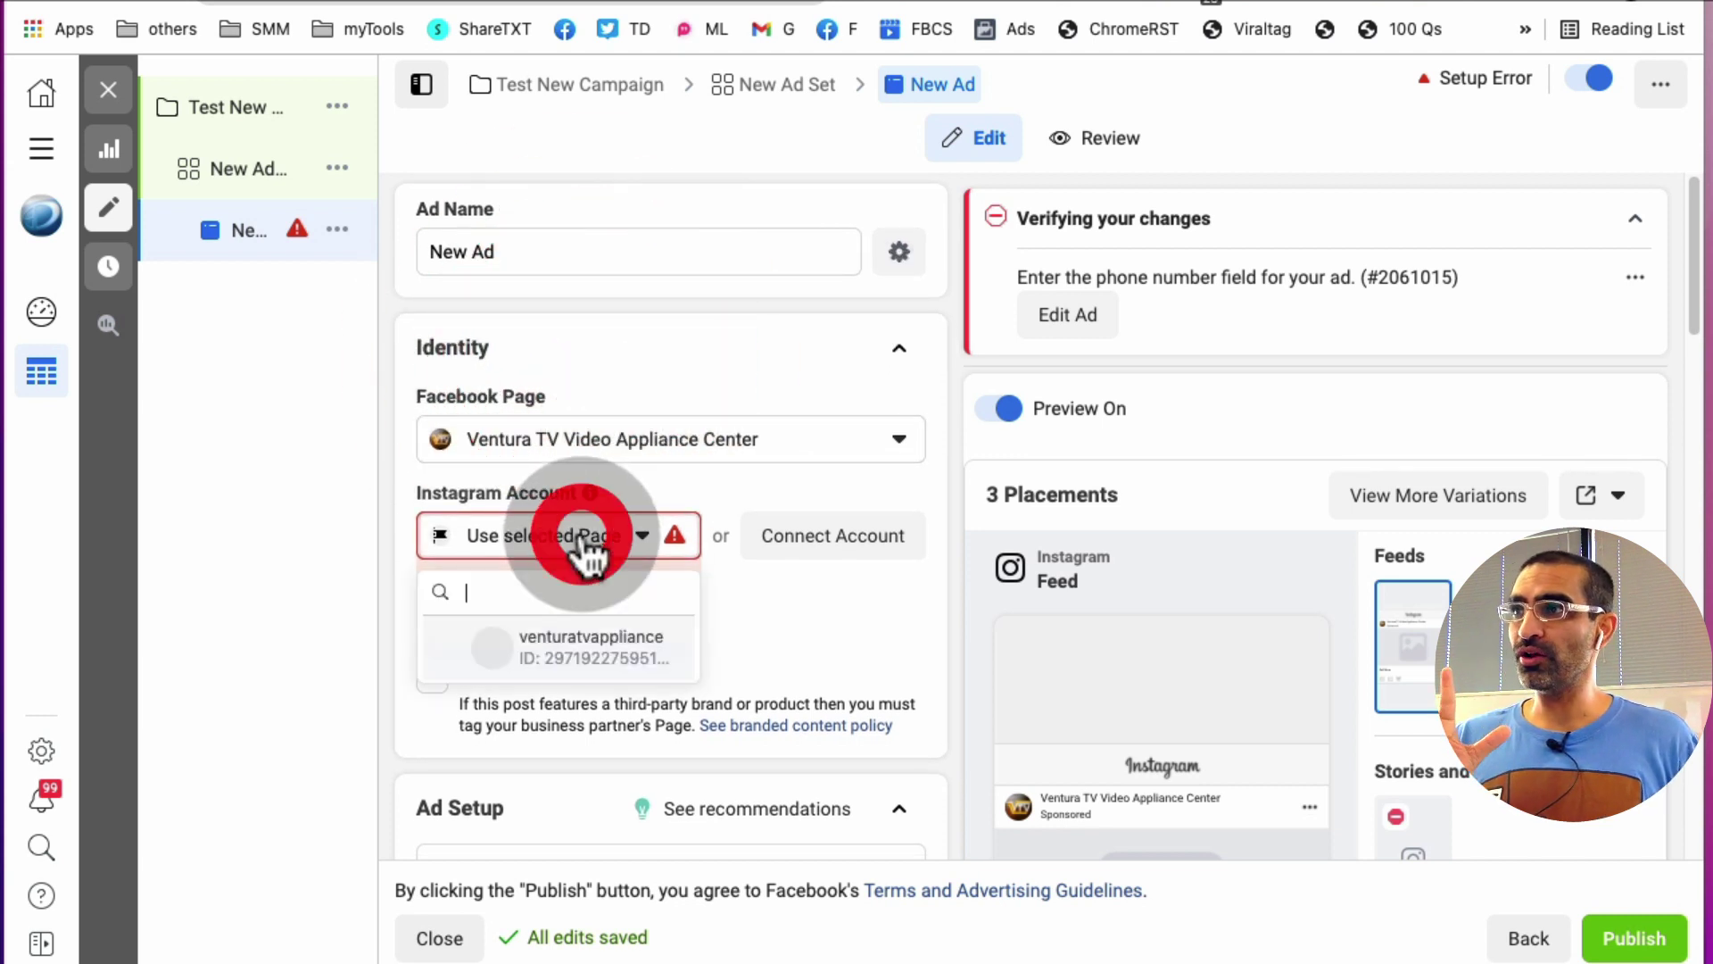
{"action": "left_click", "coordinate": [596, 632]}
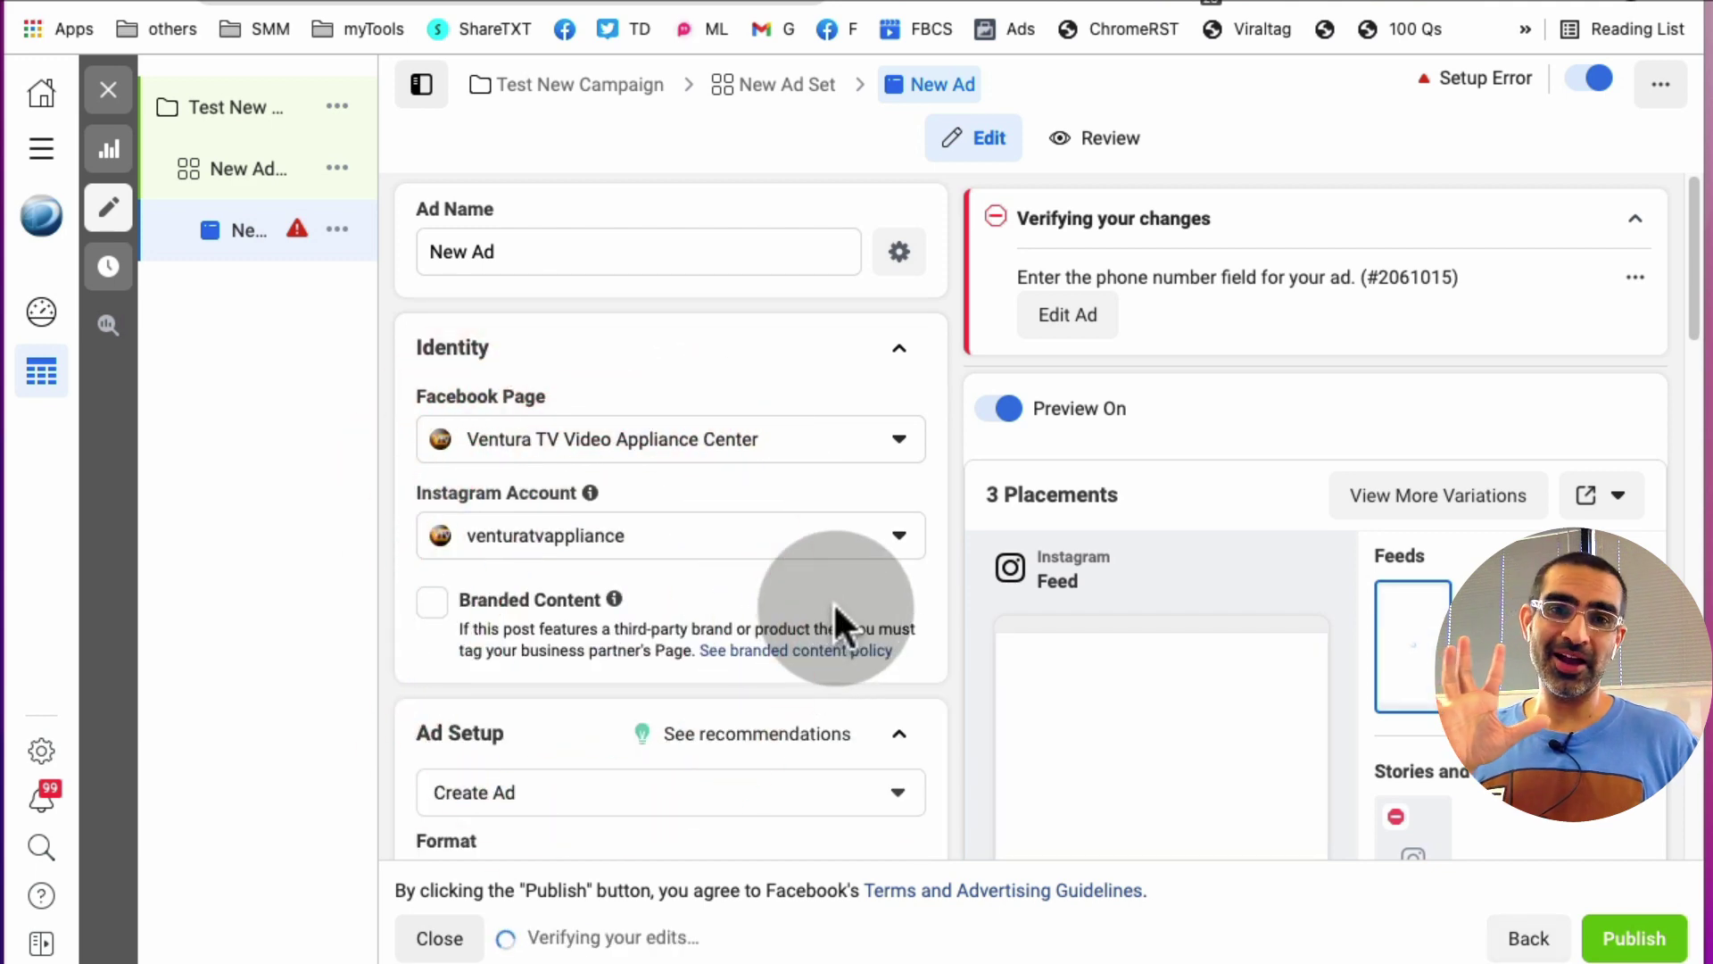
{"action": "scroll", "coordinate": [820, 585], "scroll_direction": "down", "scroll_amount": 3}
{"action": "scroll", "coordinate": [819, 582], "scroll_direction": "down", "scroll_amount": 2}
{"action": "scroll", "coordinate": [818, 583], "scroll_direction": "down", "scroll_amount": 2}
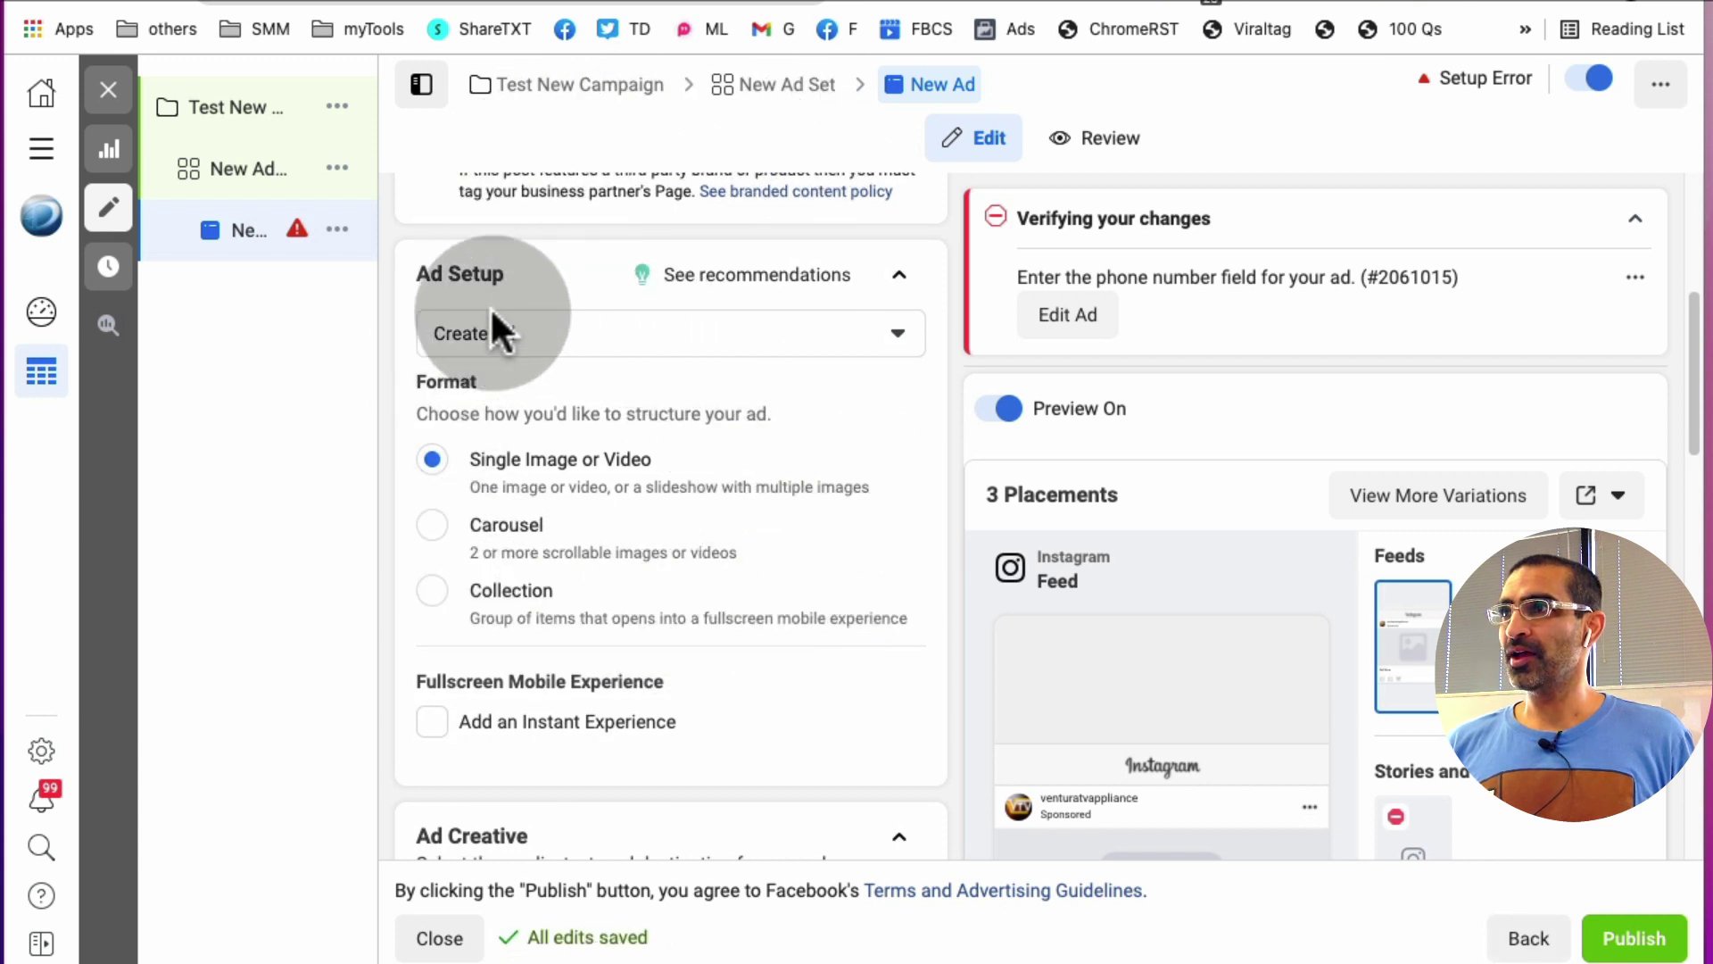
Change Ad Setup from Create Ad to Use Existing Post.
{"action": "left_click", "coordinate": [631, 328]}
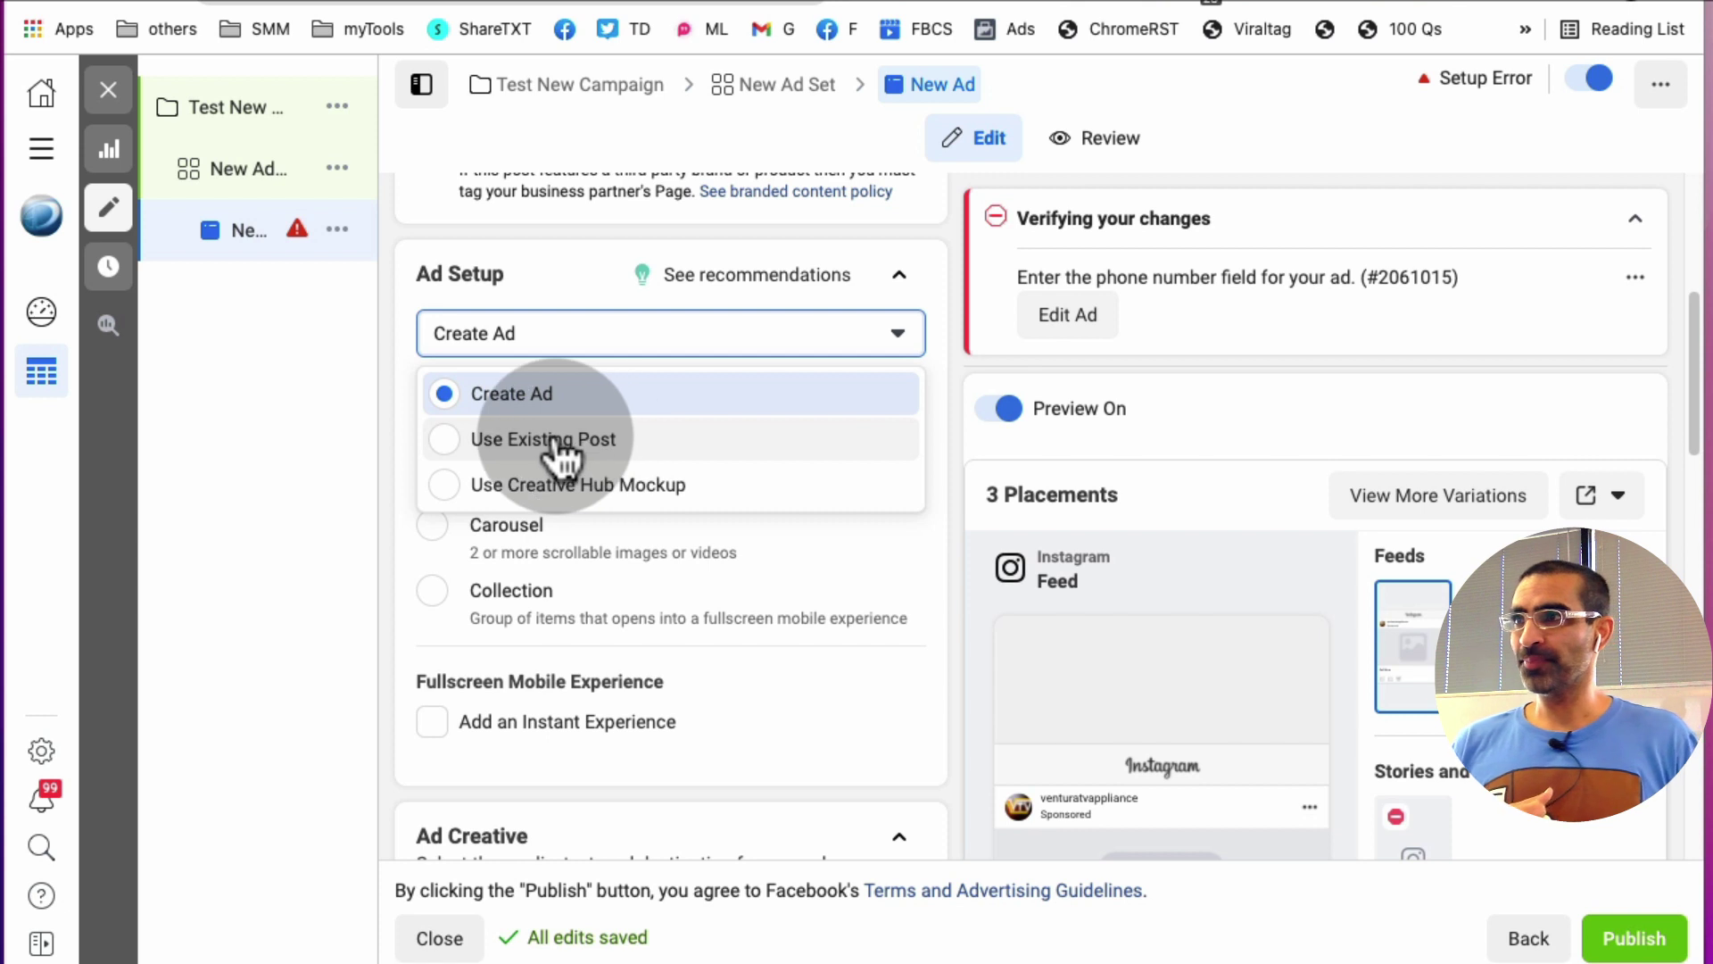
{"action": "left_click", "coordinate": [552, 440]}
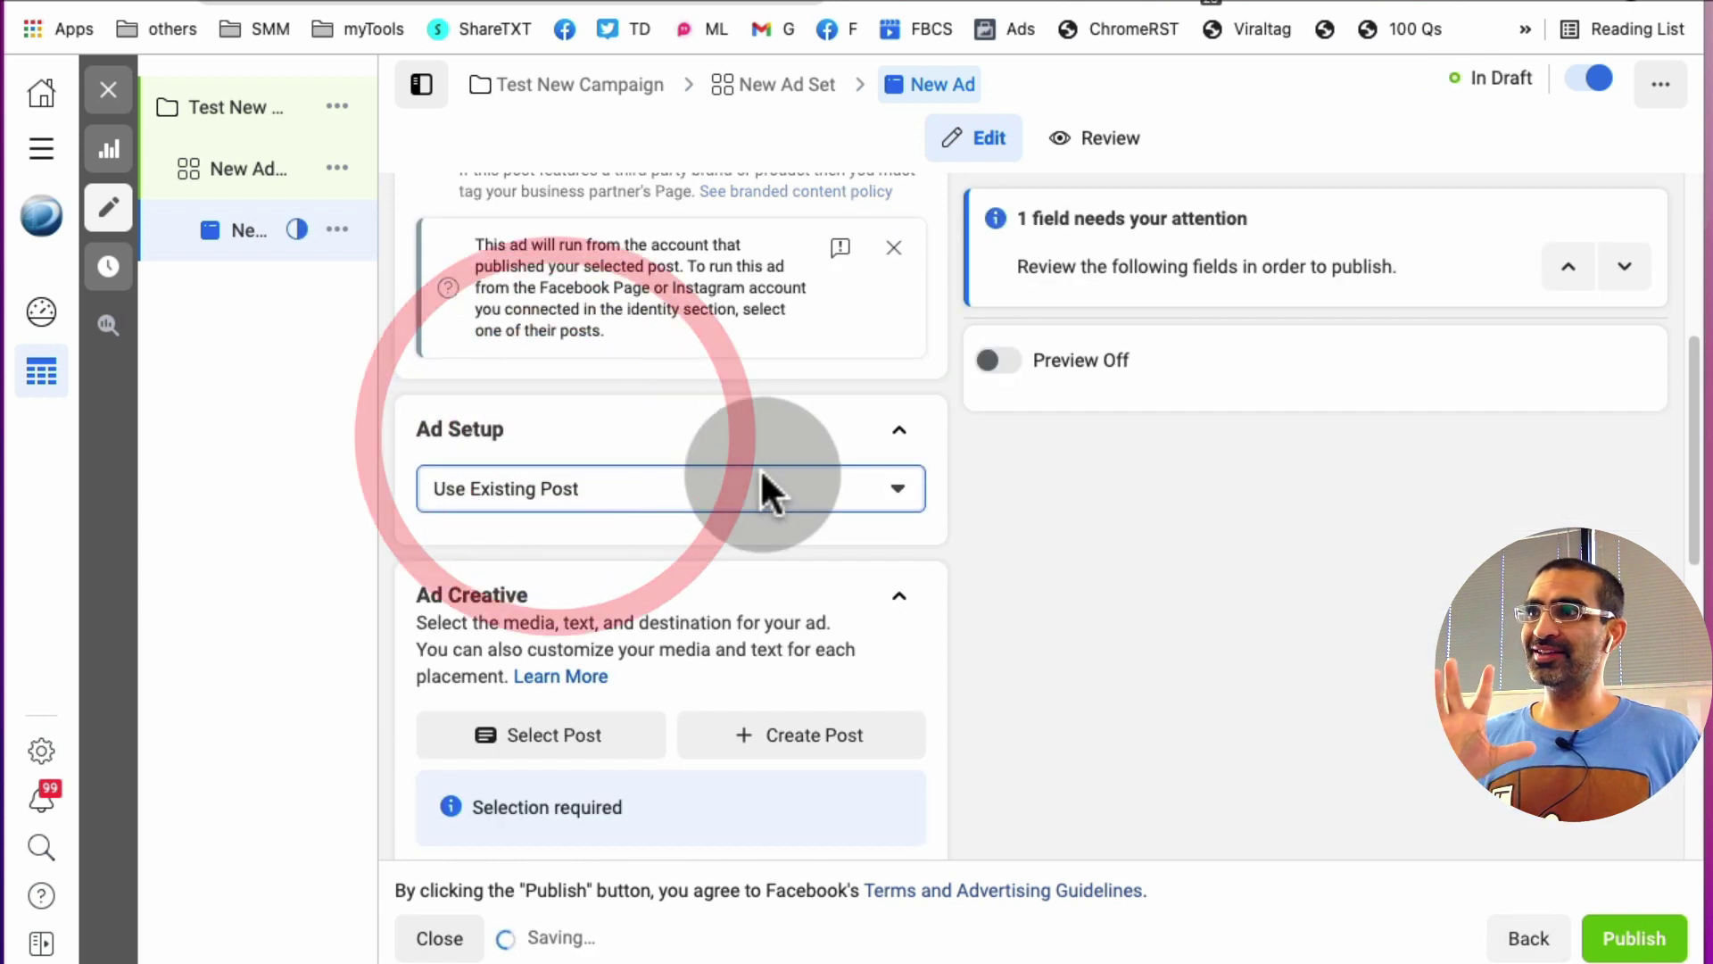
{"action": "scroll", "coordinate": [768, 480], "scroll_direction": "down", "scroll_amount": 2}
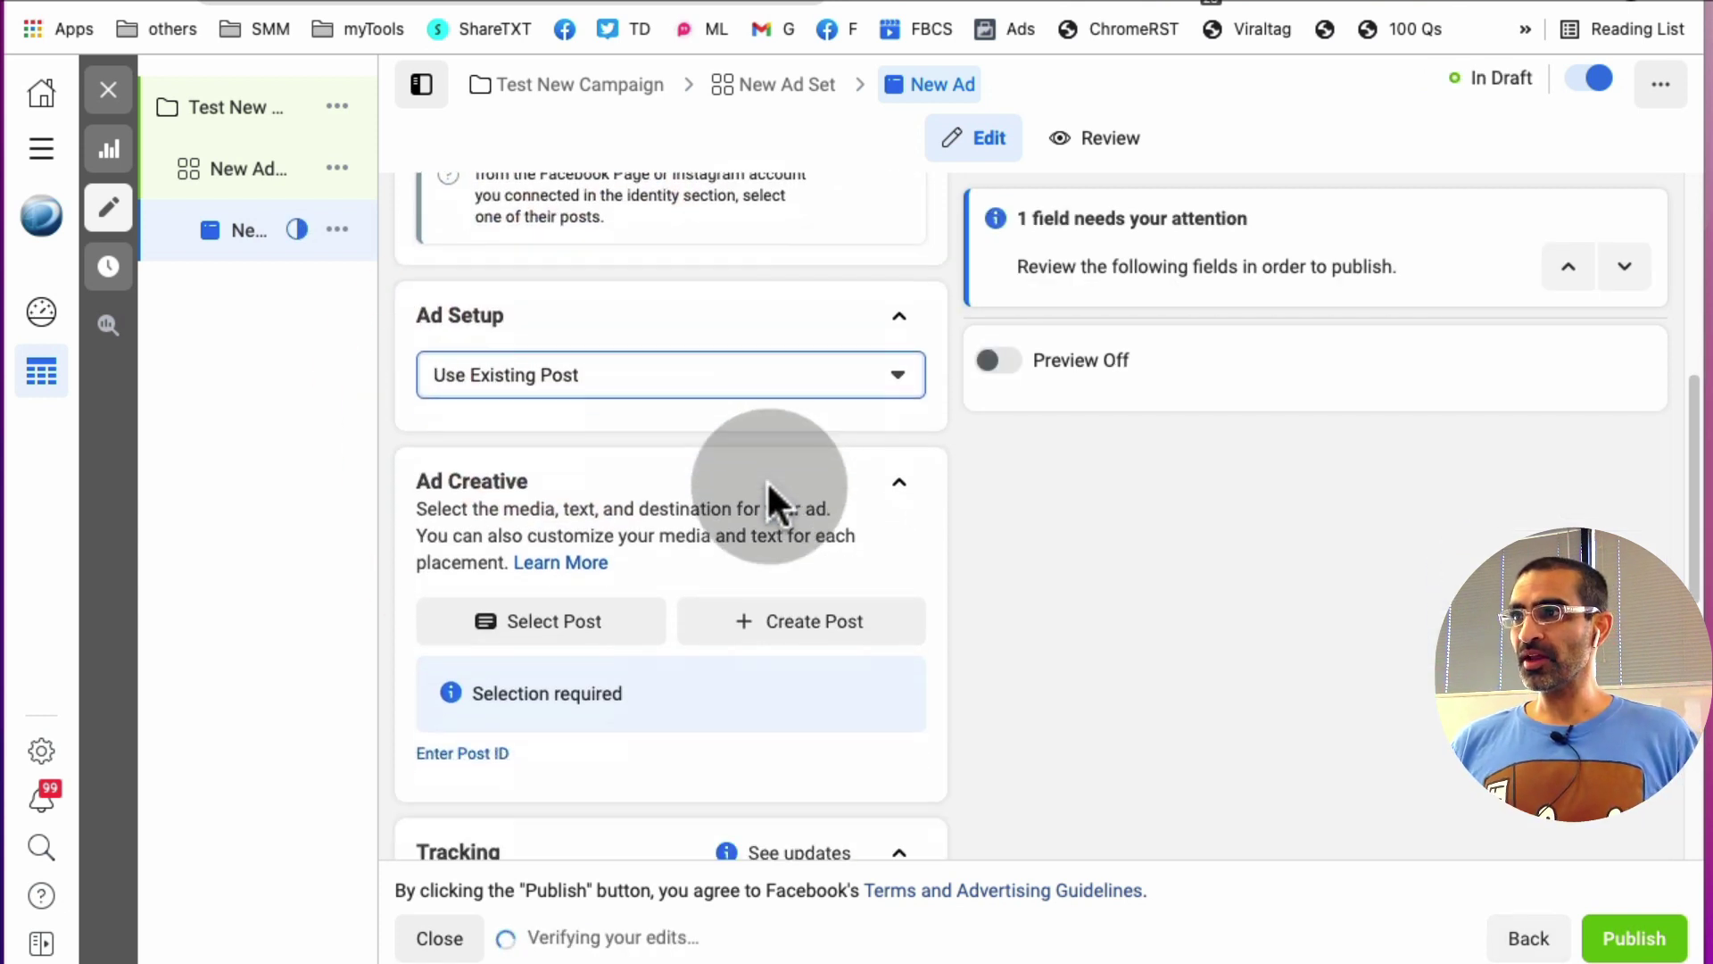
{"action": "scroll", "coordinate": [687, 522], "scroll_direction": "down", "scroll_amount": 2}
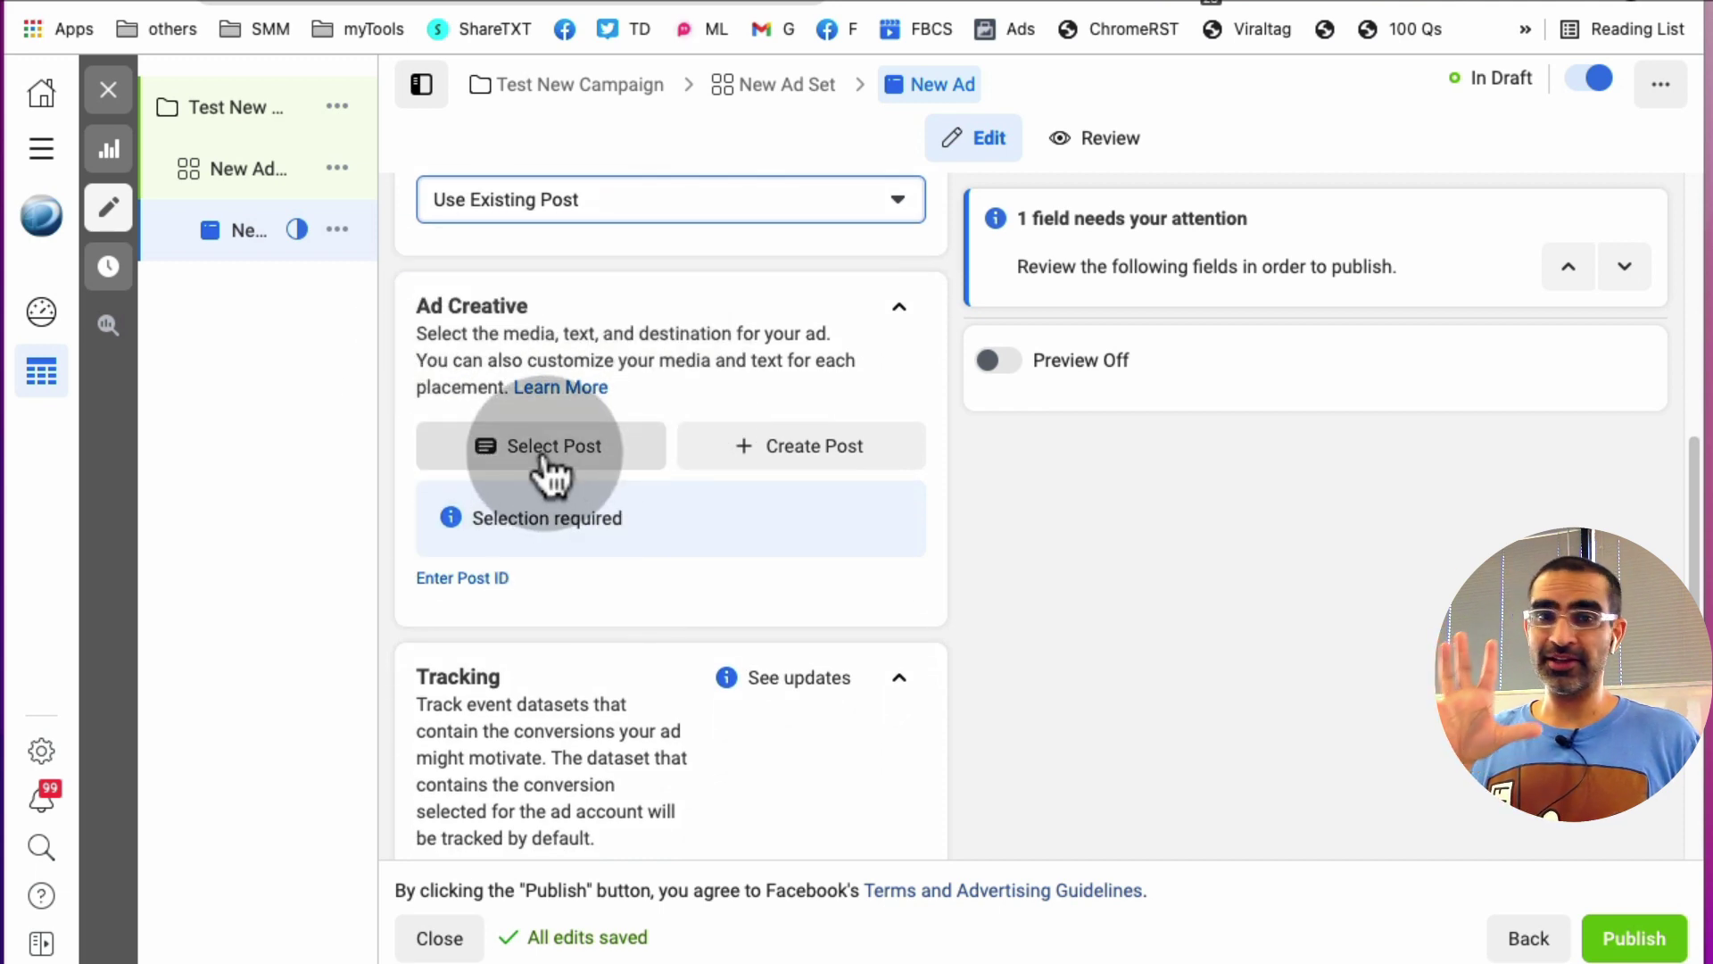
Select the 'Cleaning Hacks' post from the Instagram posts list and confirm it.
{"action": "left_click", "coordinate": [551, 455]}
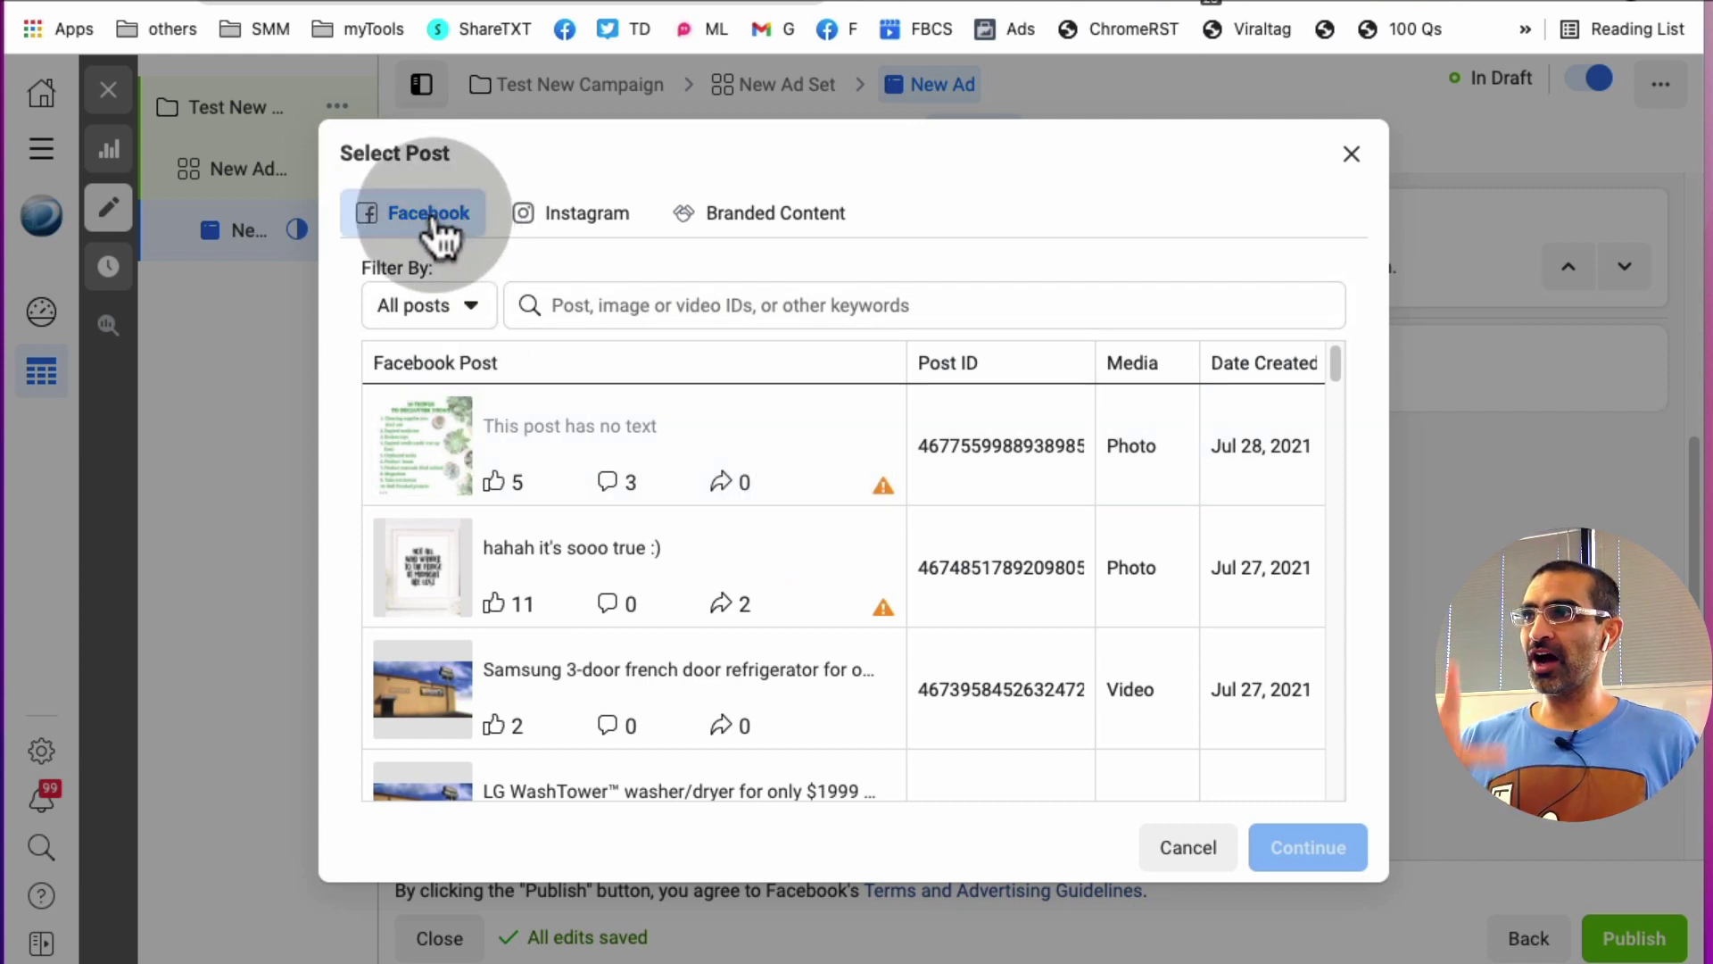
{"action": "scroll", "coordinate": [656, 567], "scroll_direction": "down", "scroll_amount": 5}
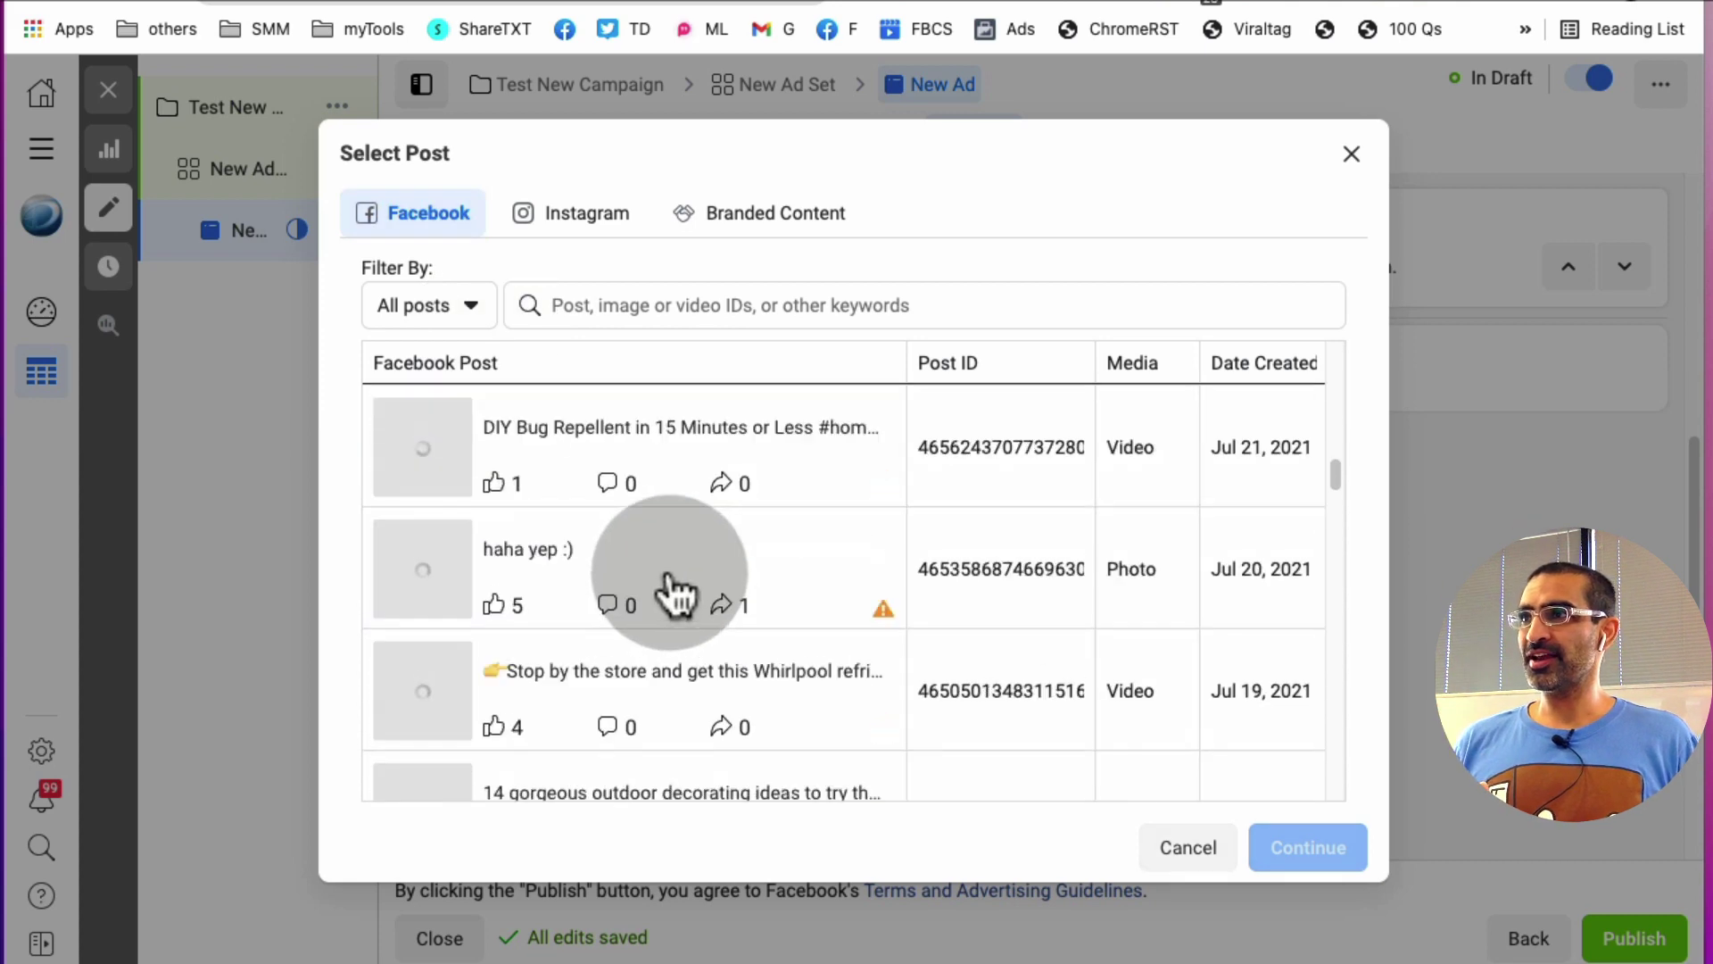
{"action": "scroll", "coordinate": [669, 589], "scroll_direction": "up", "scroll_amount": 5}
{"action": "left_click", "coordinate": [585, 222]}
{"action": "scroll", "coordinate": [923, 548], "scroll_direction": "down", "scroll_amount": 2}
{"action": "scroll", "coordinate": [923, 550], "scroll_direction": "down", "scroll_amount": 2}
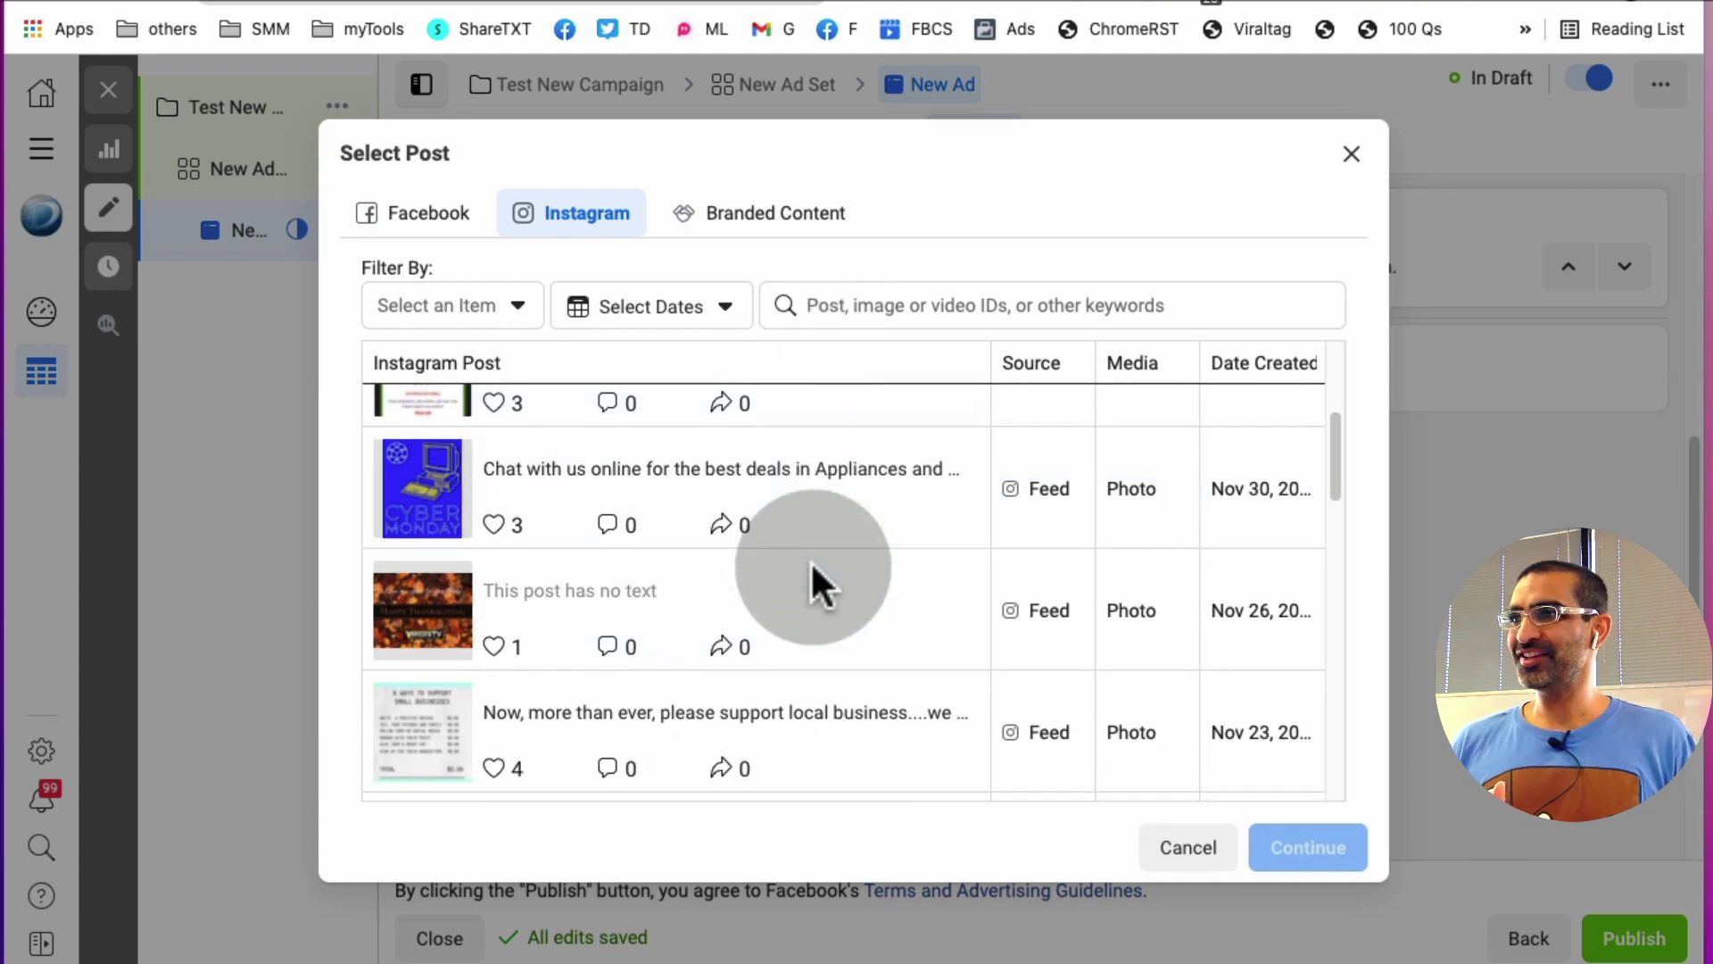
{"action": "scroll", "coordinate": [810, 561], "scroll_direction": "down", "scroll_amount": 3}
{"action": "scroll", "coordinate": [810, 560], "scroll_direction": "down", "scroll_amount": 3}
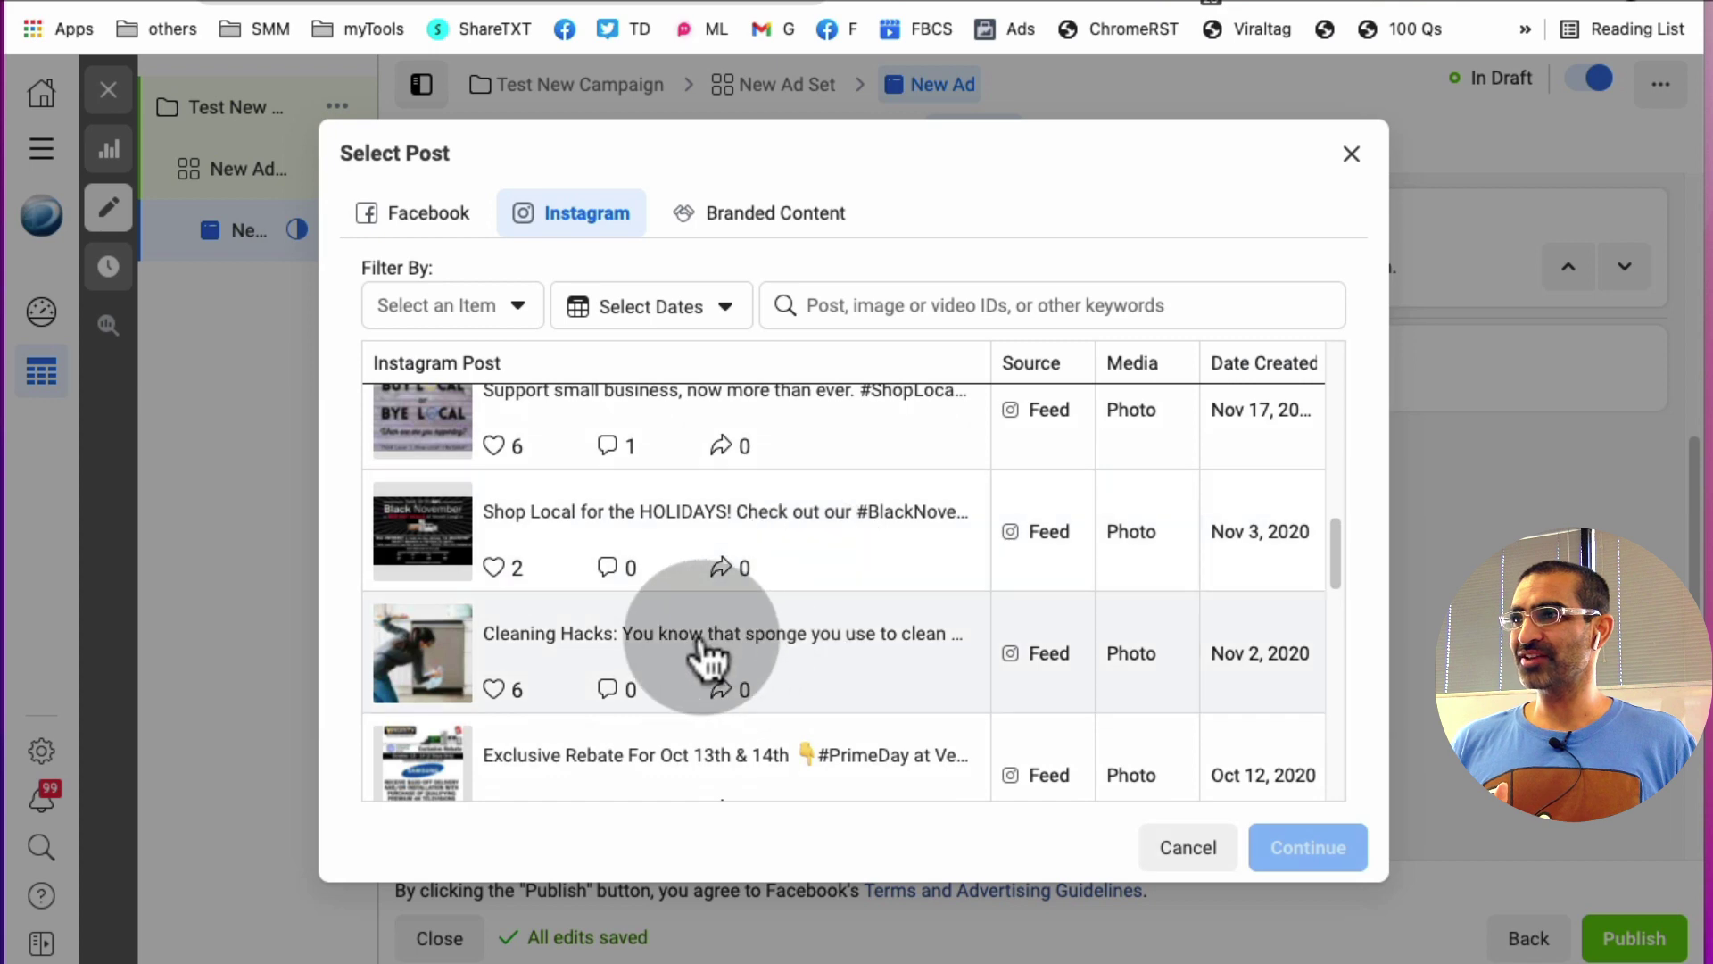
{"action": "left_click", "coordinate": [674, 633]}
{"action": "left_click", "coordinate": [1308, 847]}
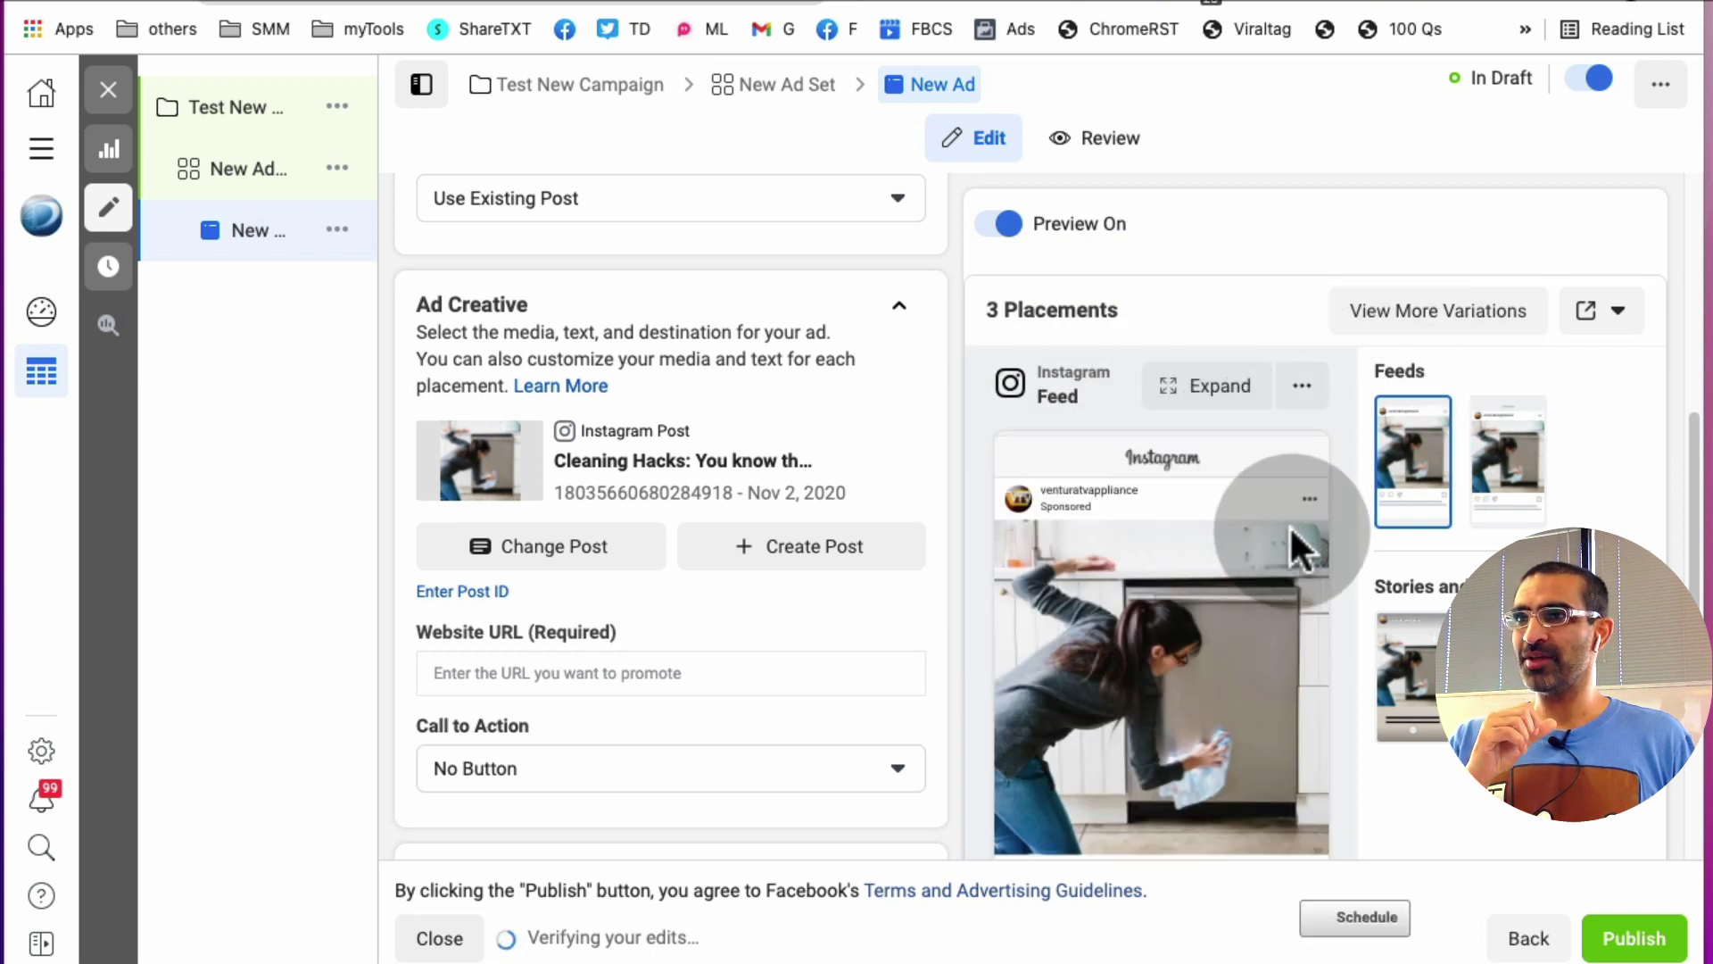
{"action": "scroll", "coordinate": [1289, 527], "scroll_direction": "down", "scroll_amount": 5}
{"action": "scroll", "coordinate": [1260, 545], "scroll_direction": "down", "scroll_amount": 3}
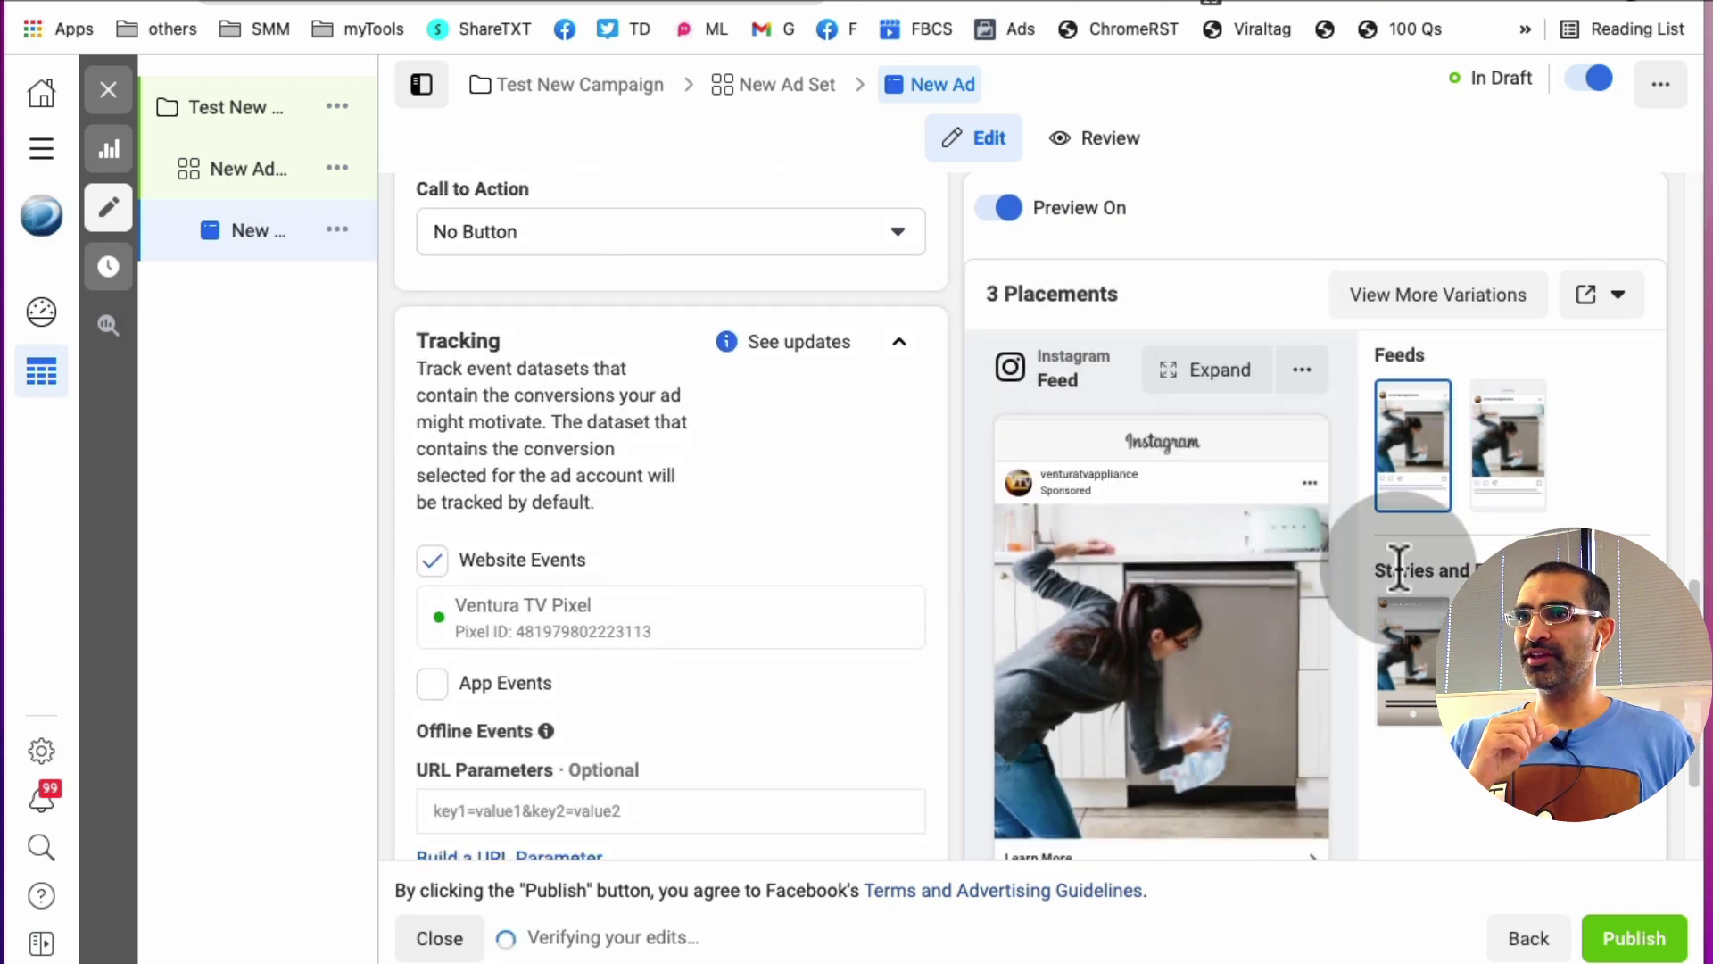
{"action": "scroll", "coordinate": [1226, 541], "scroll_direction": "down", "scroll_amount": 3}
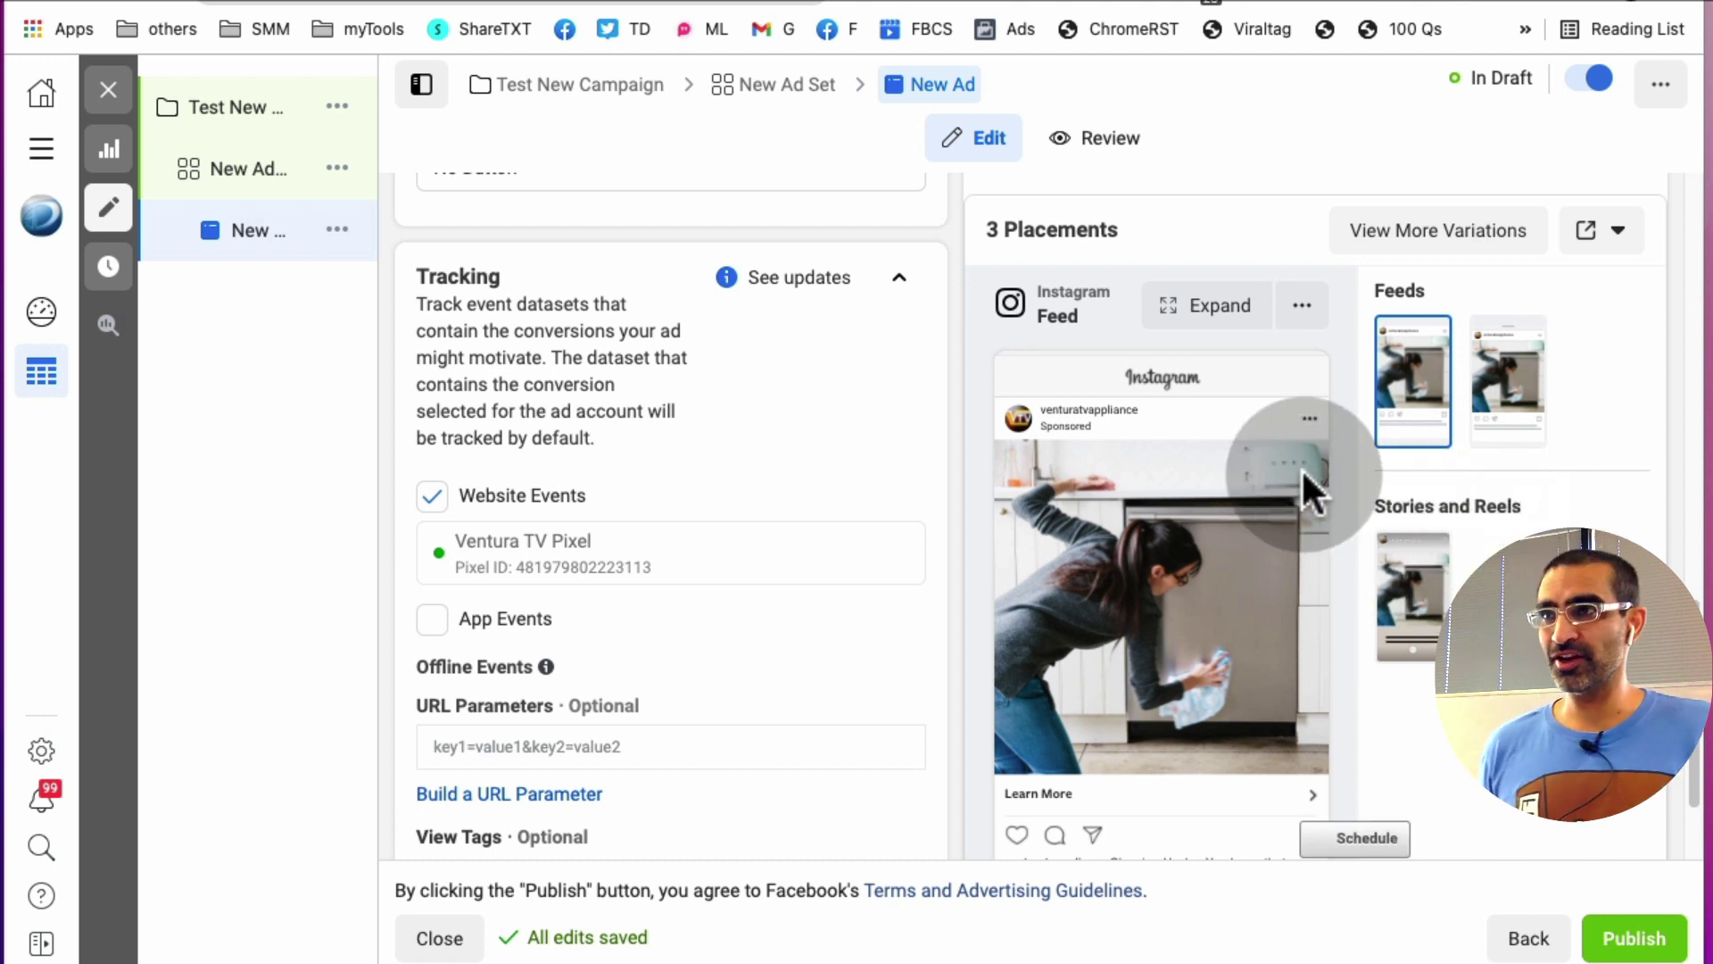
{"action": "scroll", "coordinate": [1350, 462], "scroll_direction": "down", "scroll_amount": 3}
{"action": "scroll", "coordinate": [1349, 462], "scroll_direction": "down", "scroll_amount": 2}
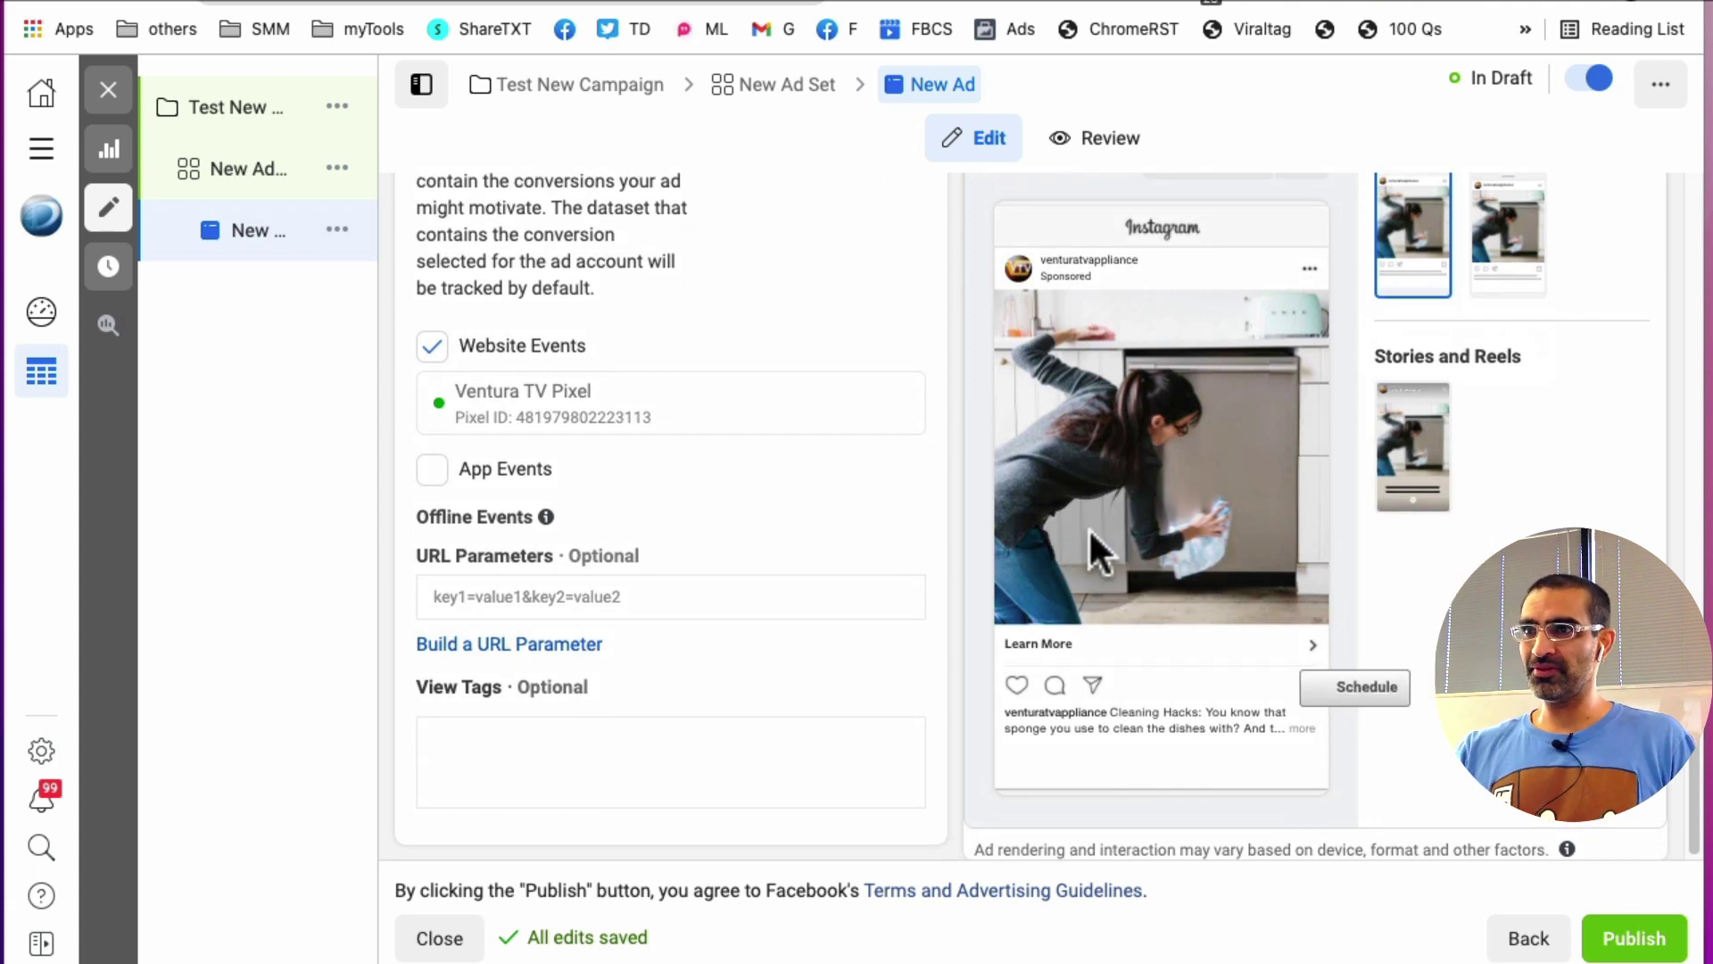
{"action": "scroll", "coordinate": [1089, 528], "scroll_direction": "up", "scroll_amount": 4}
{"action": "scroll", "coordinate": [1276, 685], "scroll_direction": "down", "scroll_amount": 4}
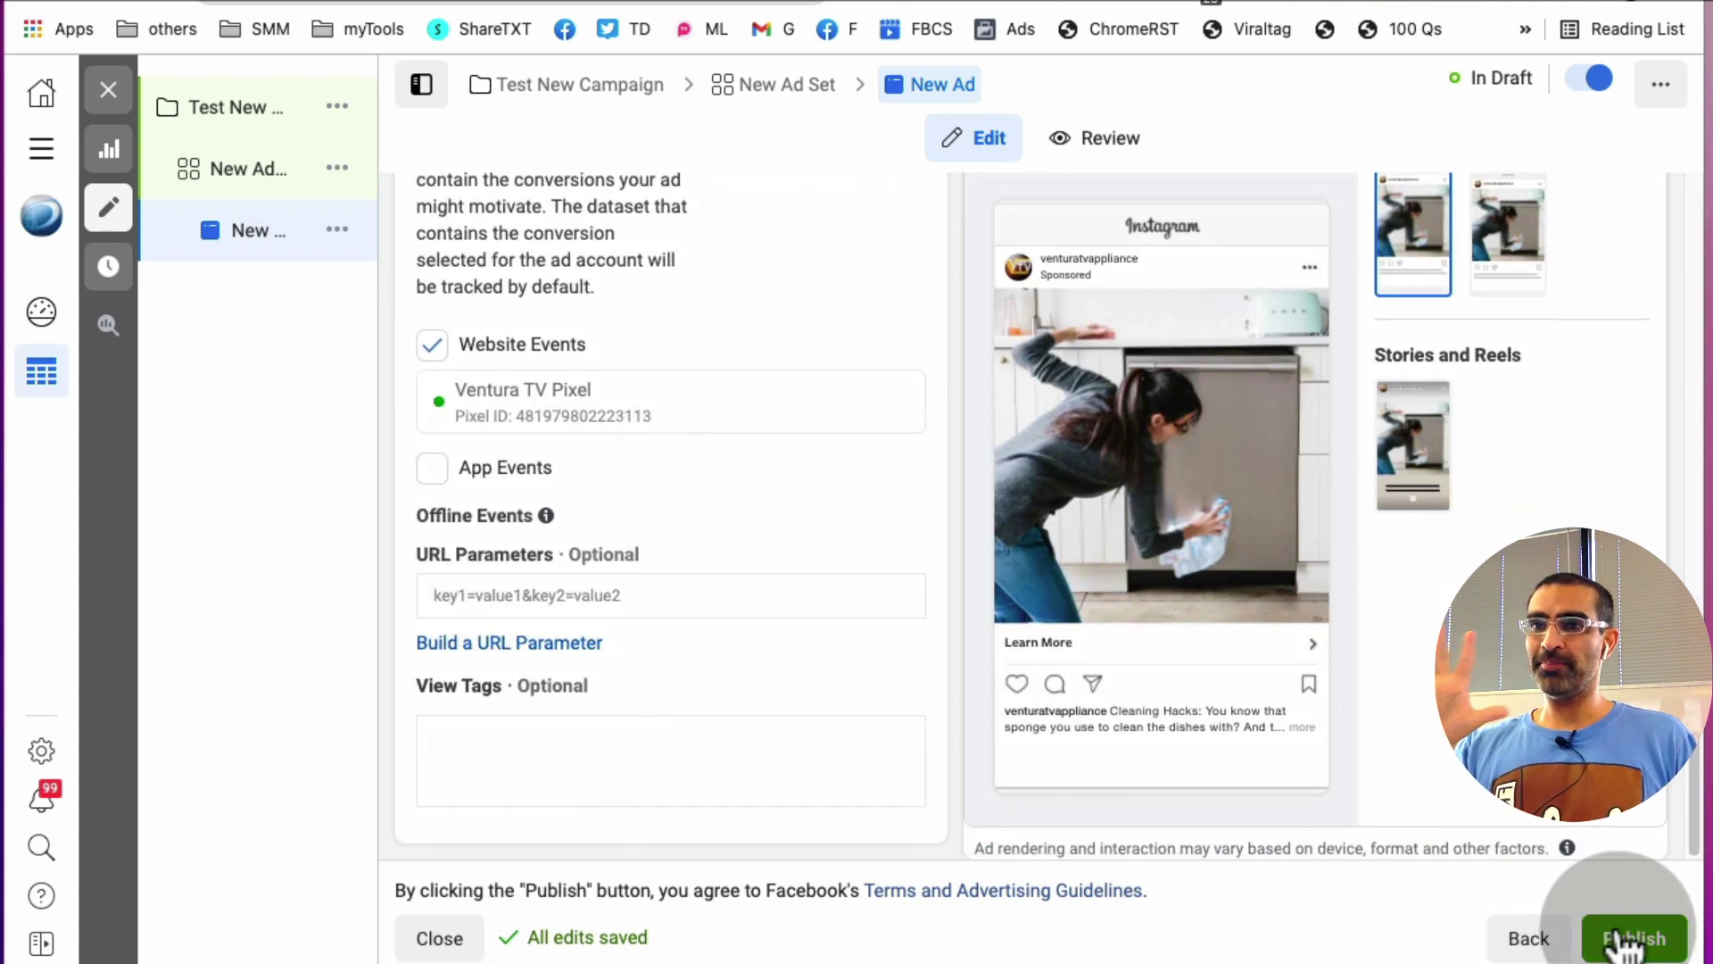